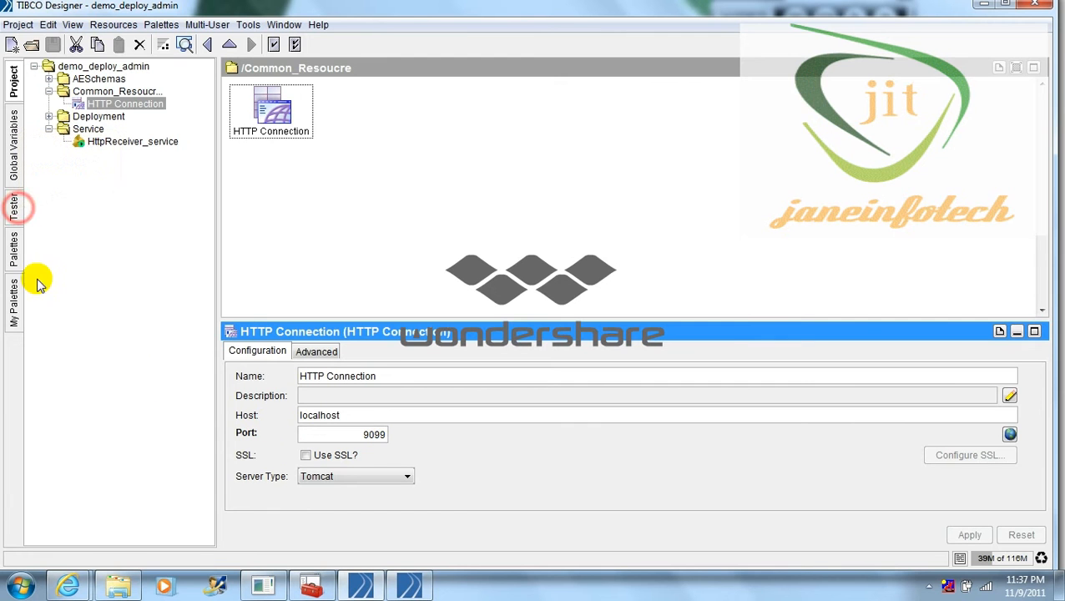
Step: Start a Tester run with the HttpReceiver_service process loaded, then switch to Internet Explorer
left_click(14, 206)
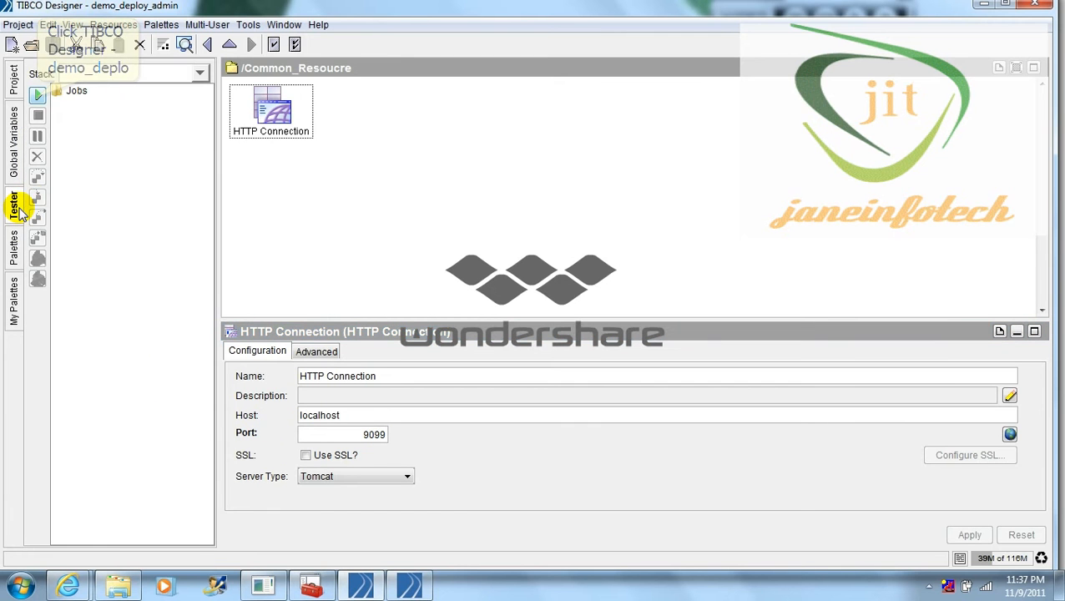
left_click(38, 95)
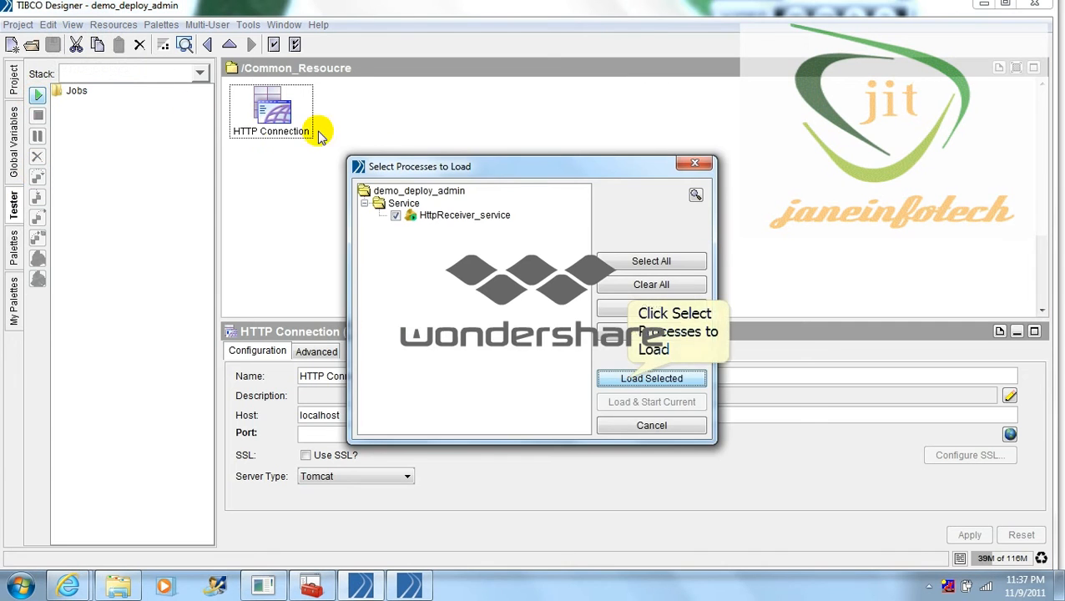
left_click(628, 379)
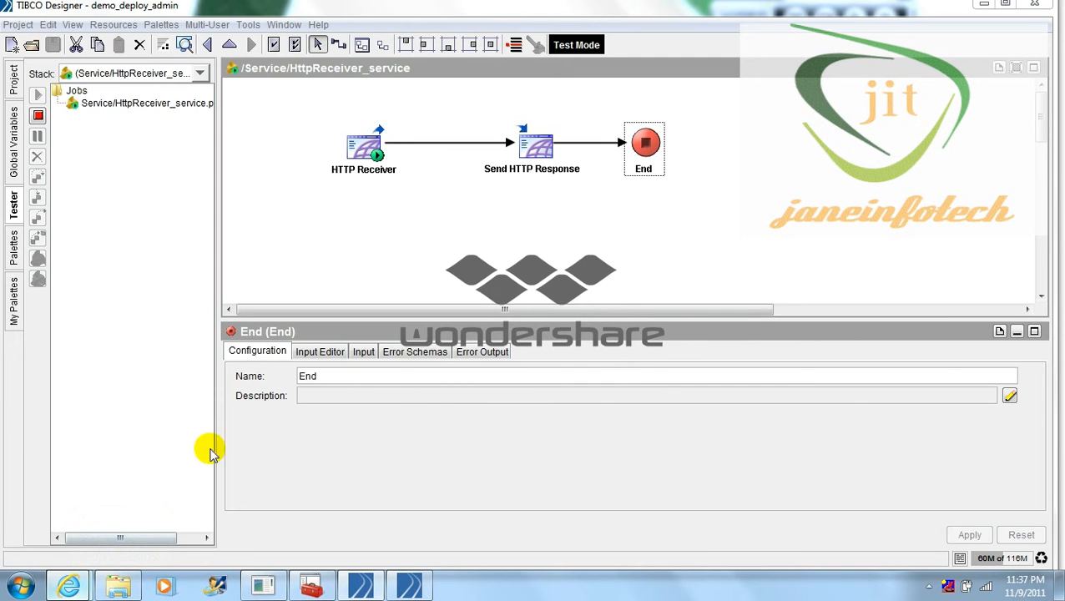
left_click(68, 587)
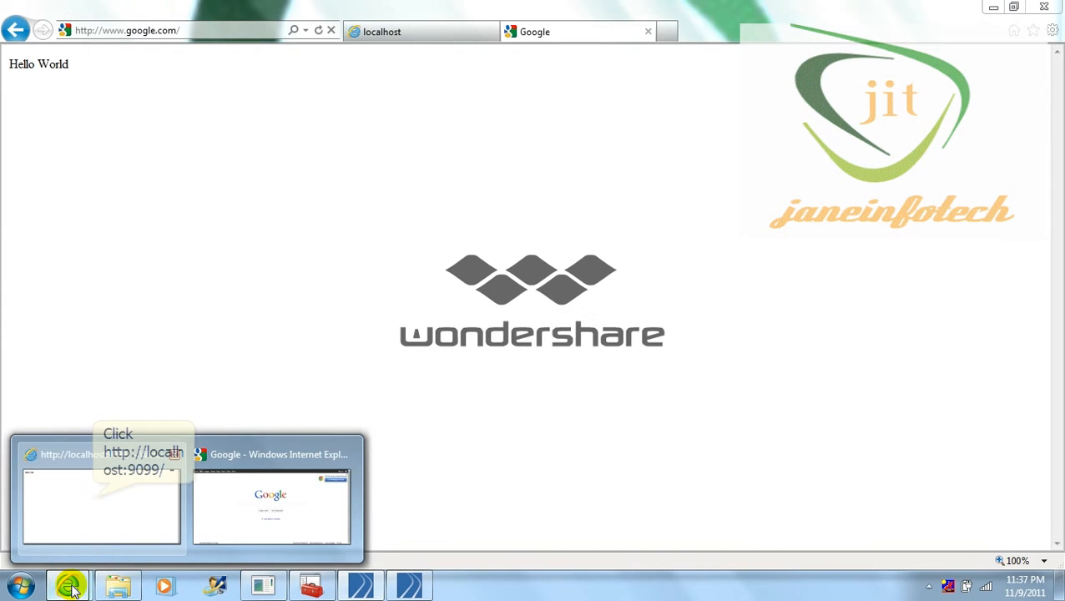
Step: Reload the localhost:9099 page to confirm it returns Hello World, then return to TIBCO Designer
left_click(93, 501)
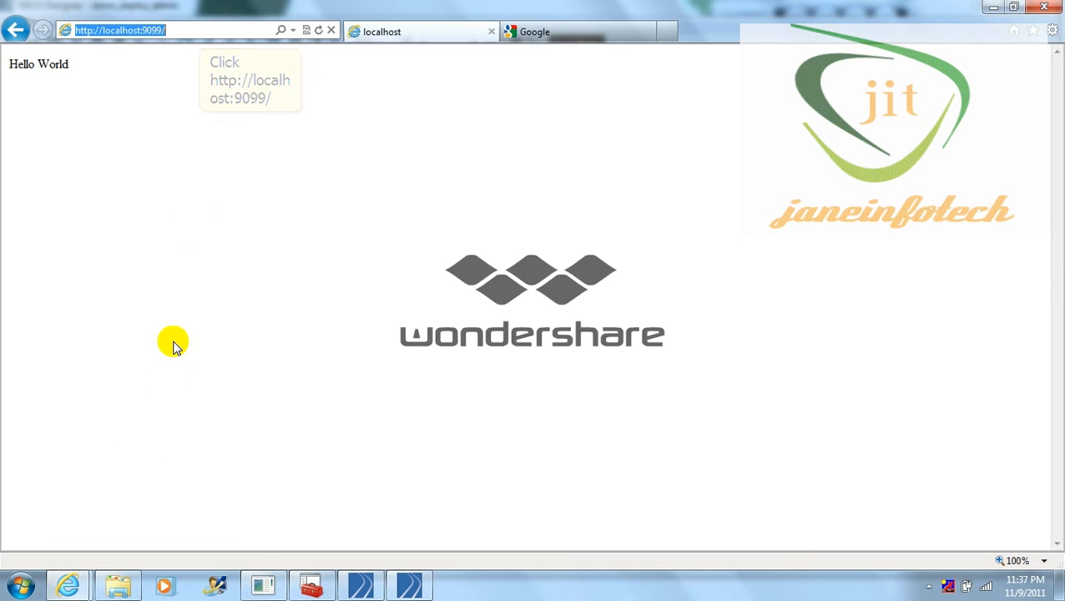
key("Return")
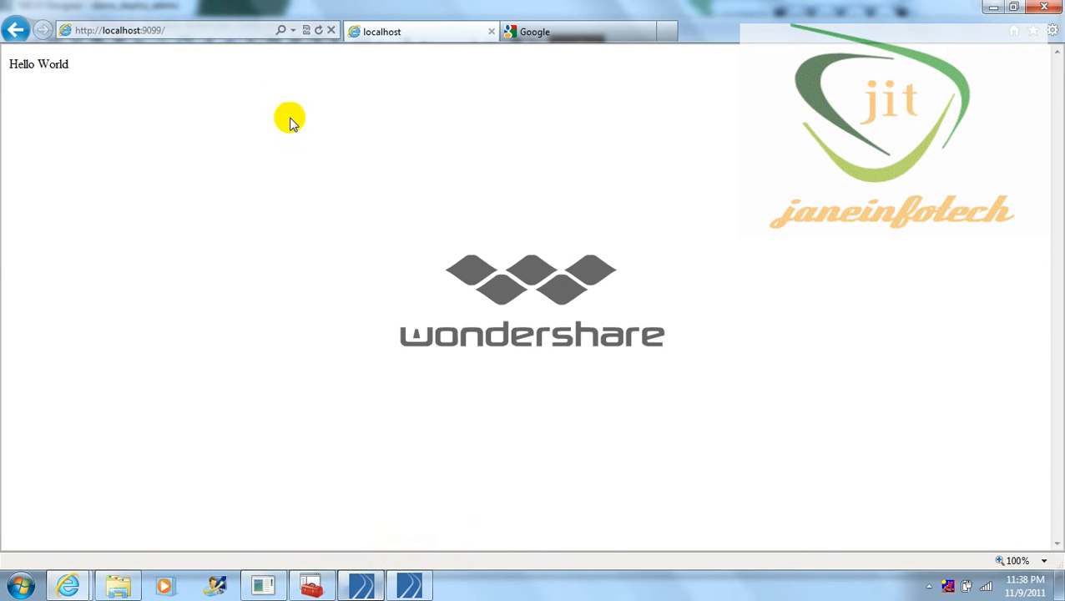
left_click(367, 586)
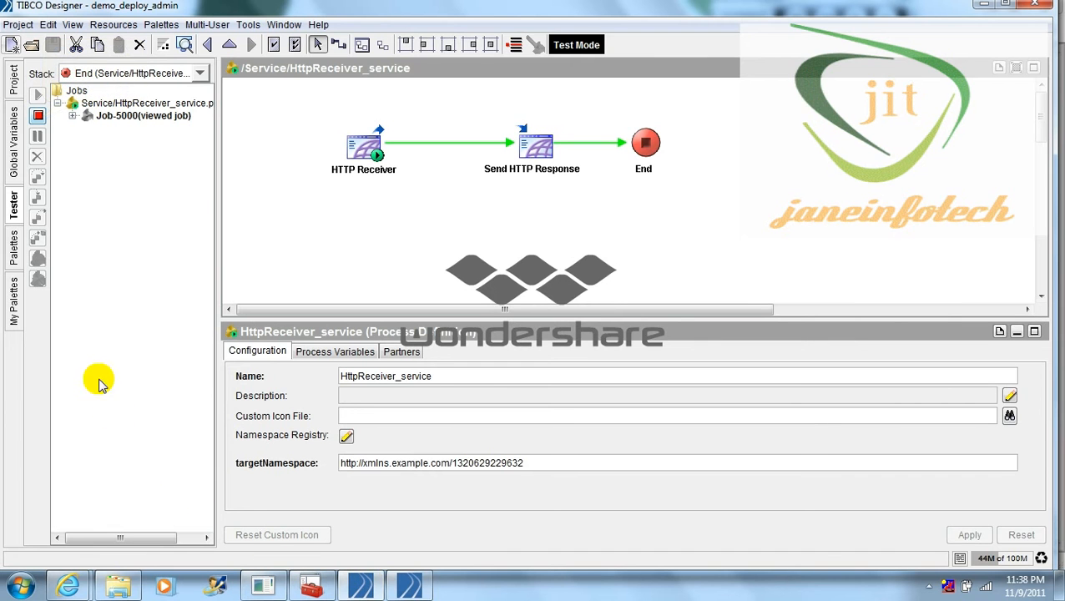
Step: Stop the test run and confirm demo_deploy_admin's Process Archive includes /Service/HttpReceiver_service.process
left_click(38, 116)
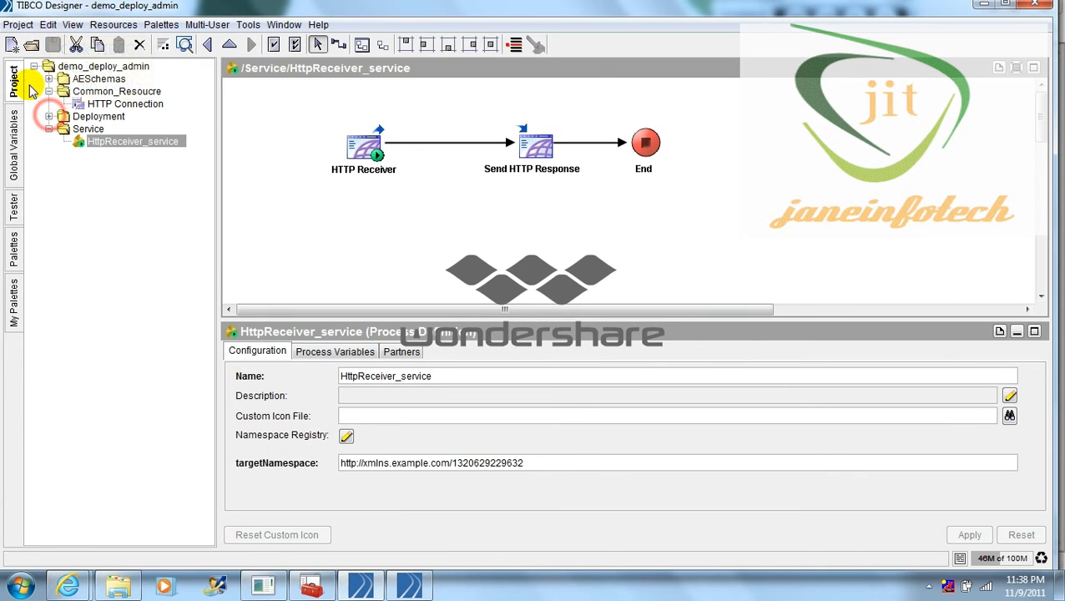
left_click(49, 116)
left_click(126, 131)
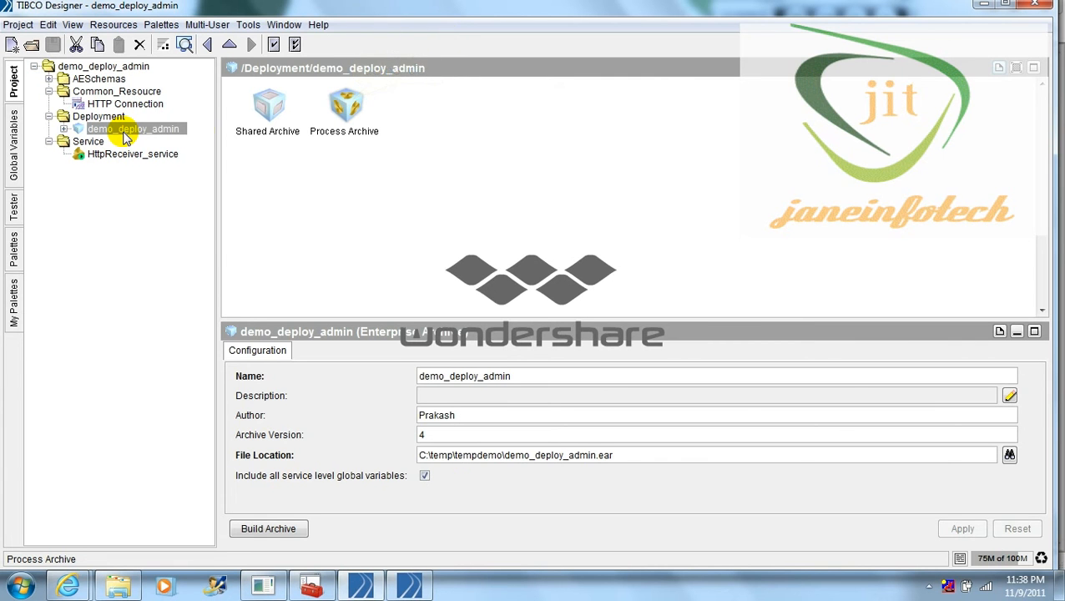
left_click(353, 103)
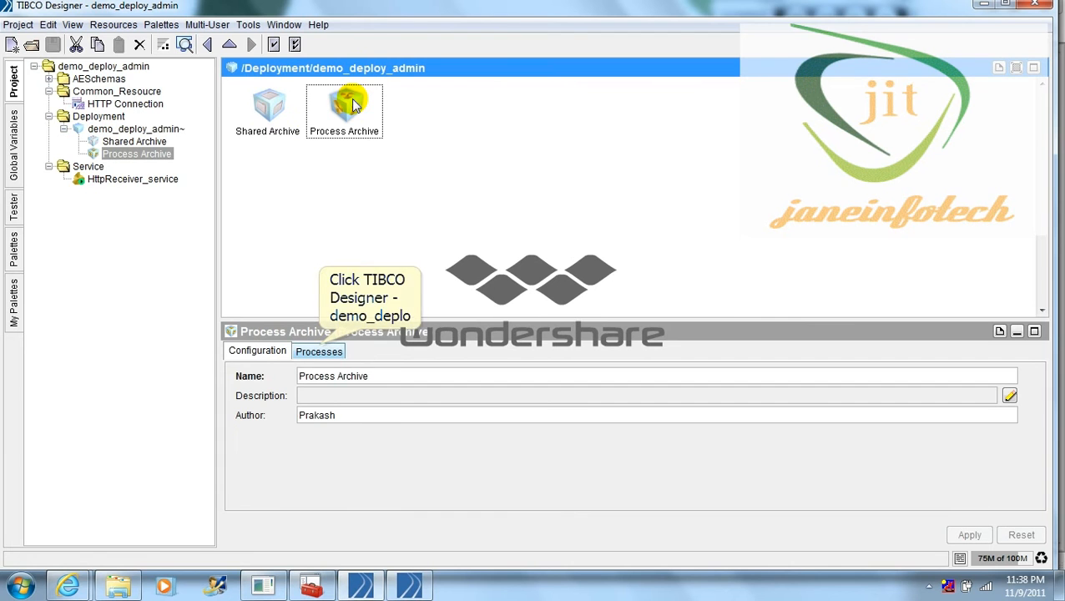
left_click(322, 350)
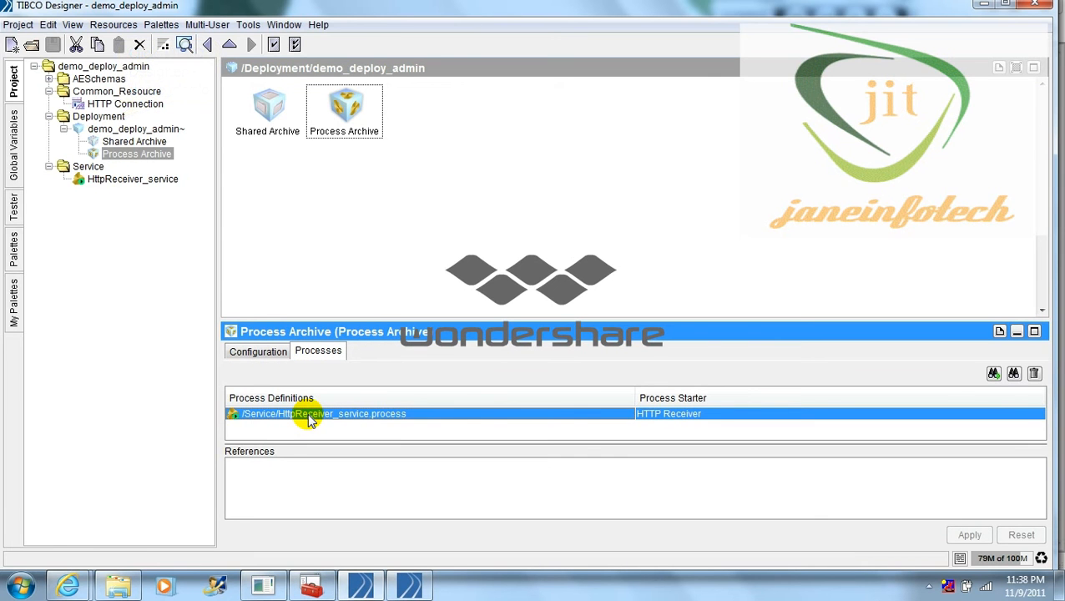
left_click(104, 117)
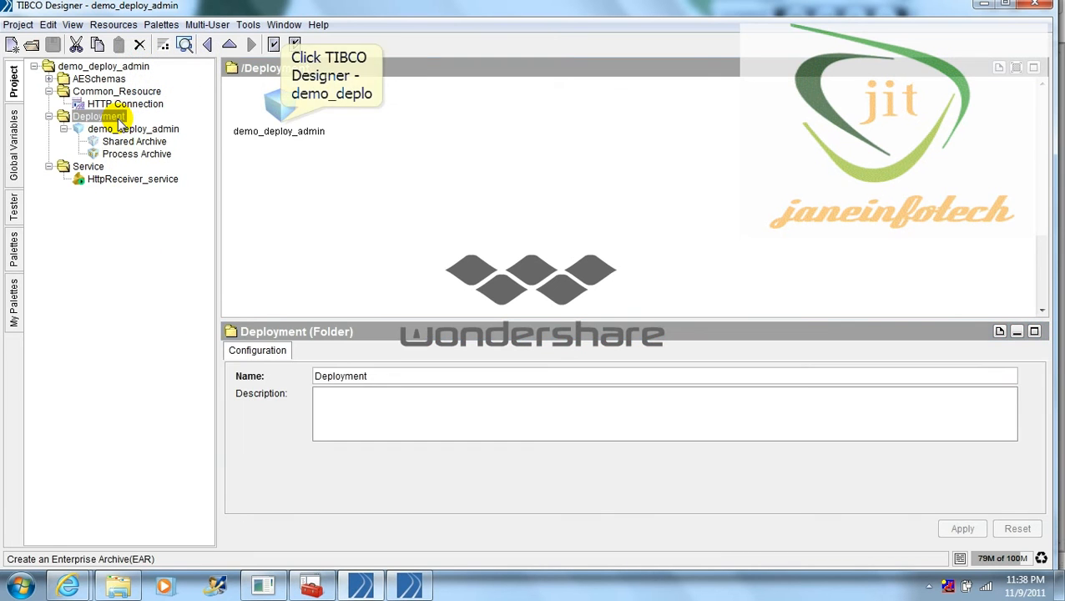
Step: Build the demo_deploy_admin EAR and check demo_deploy_admin.ear appears in C:\temp\tempdemo
left_click(279, 108)
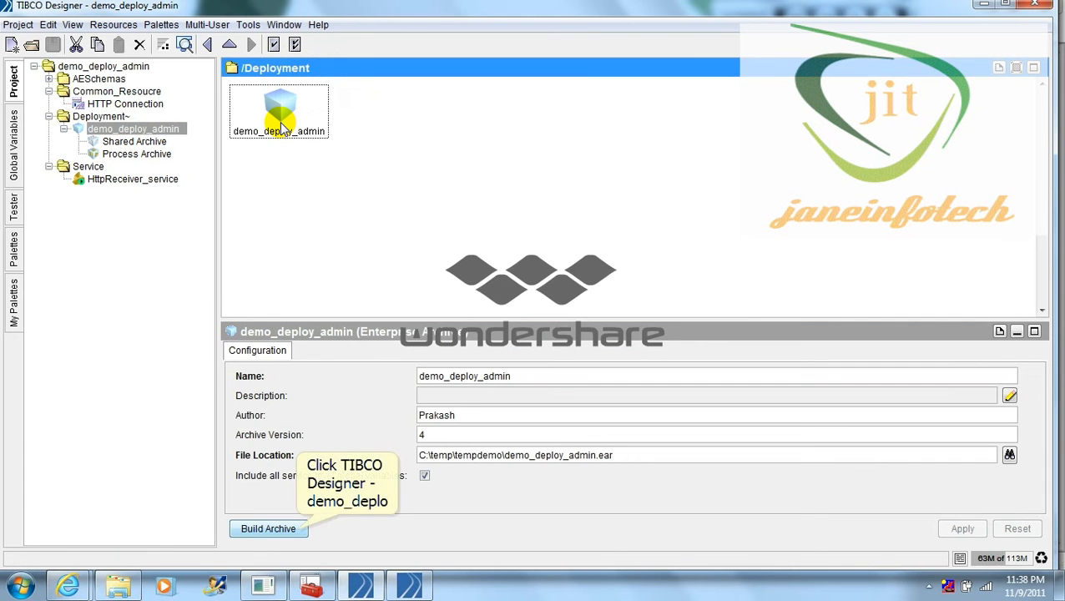
left_click(294, 529)
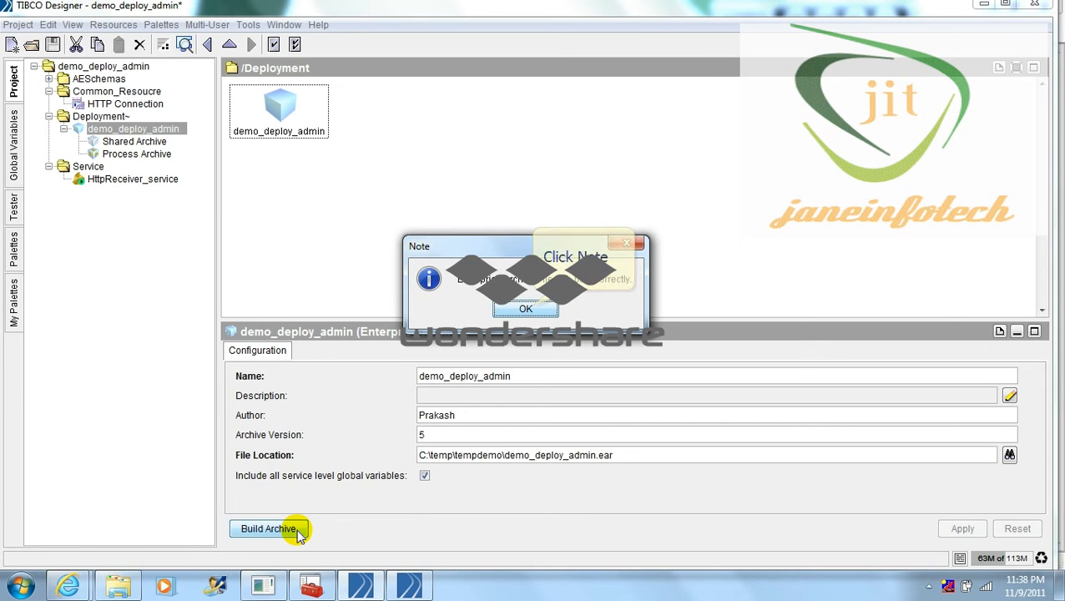
left_click(534, 307)
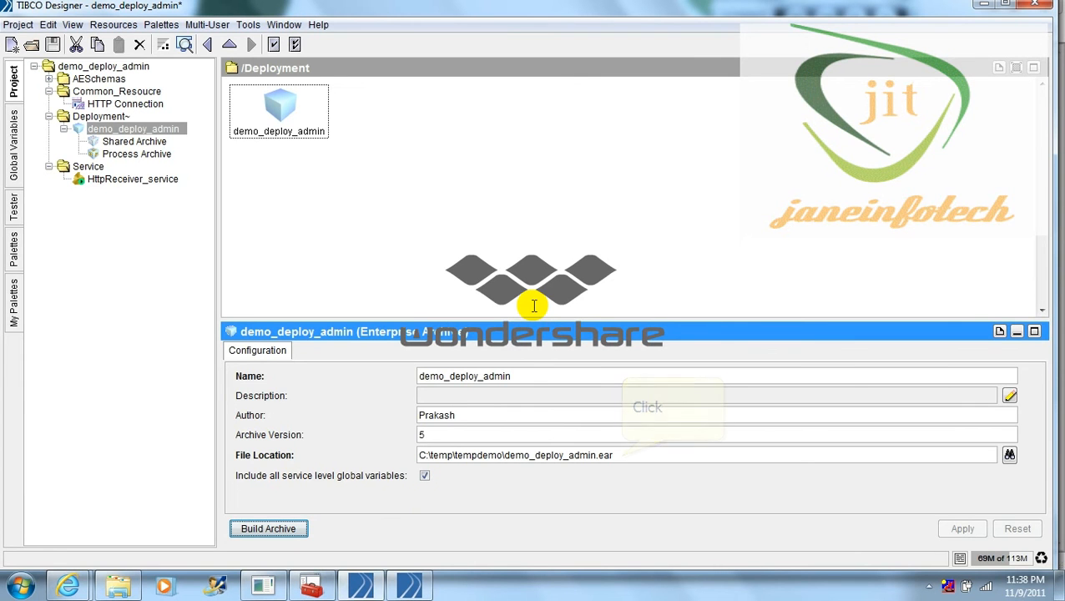
left_click(621, 456)
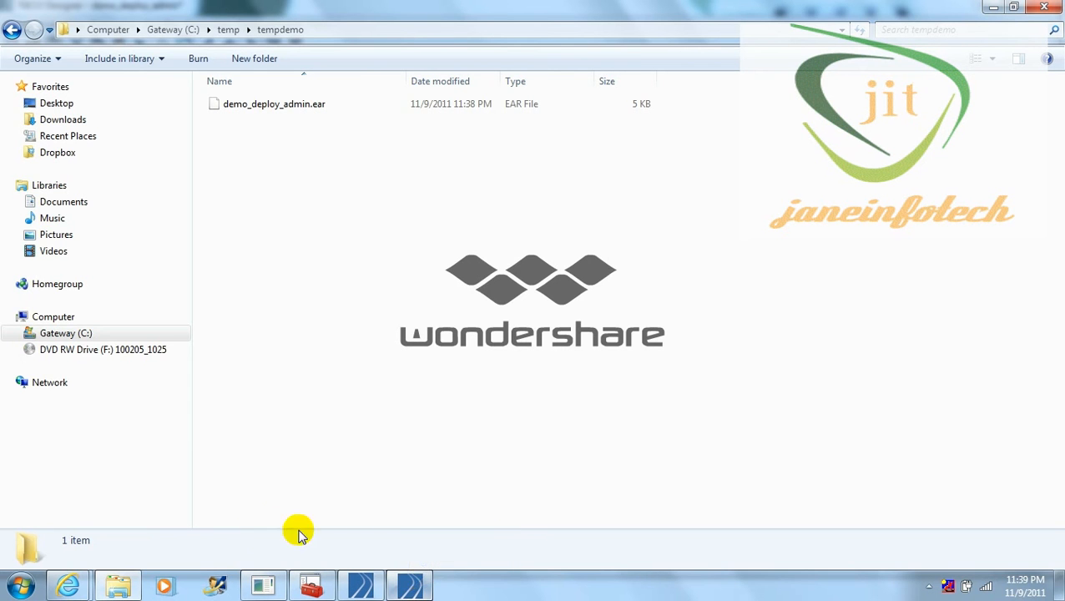
left_click(410, 588)
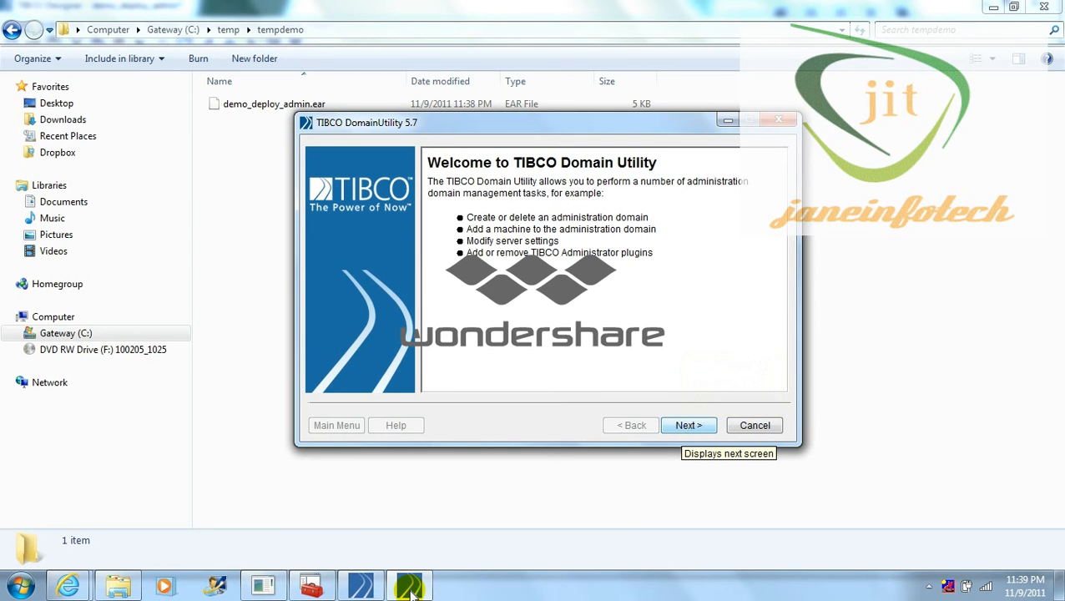
Step: Choose Domain Configuration > Create a new Administration Domain and continue to Administrator Configuration
left_click(682, 430)
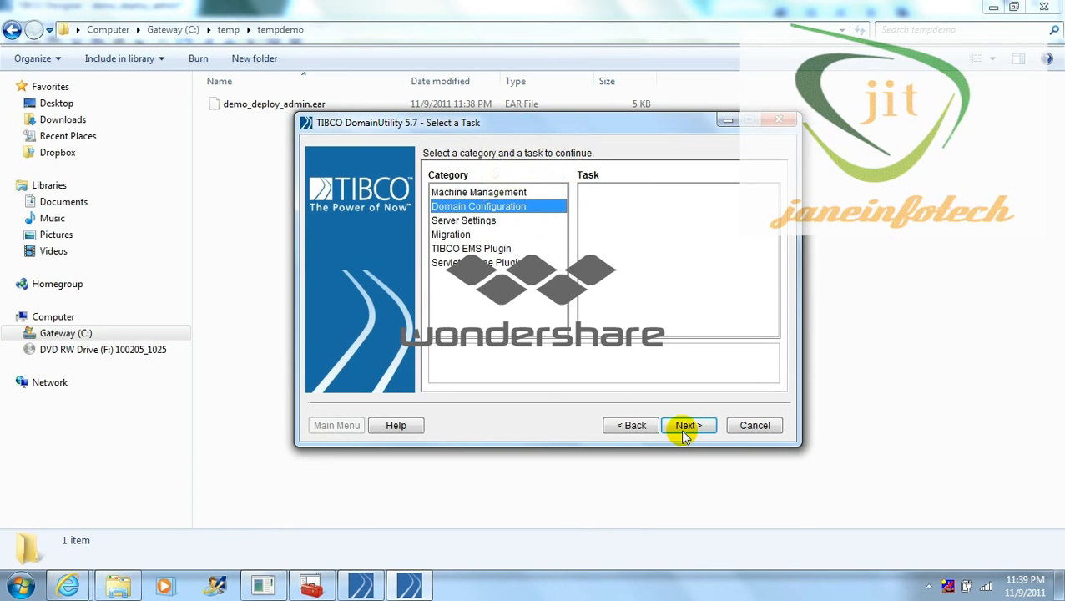
left_click(484, 207)
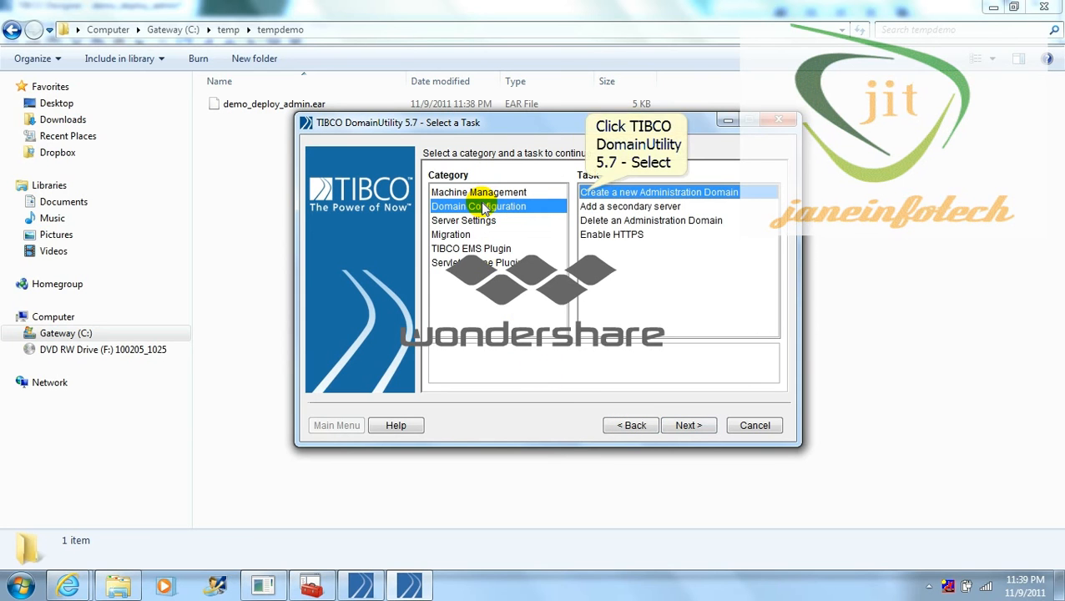
left_click(587, 193)
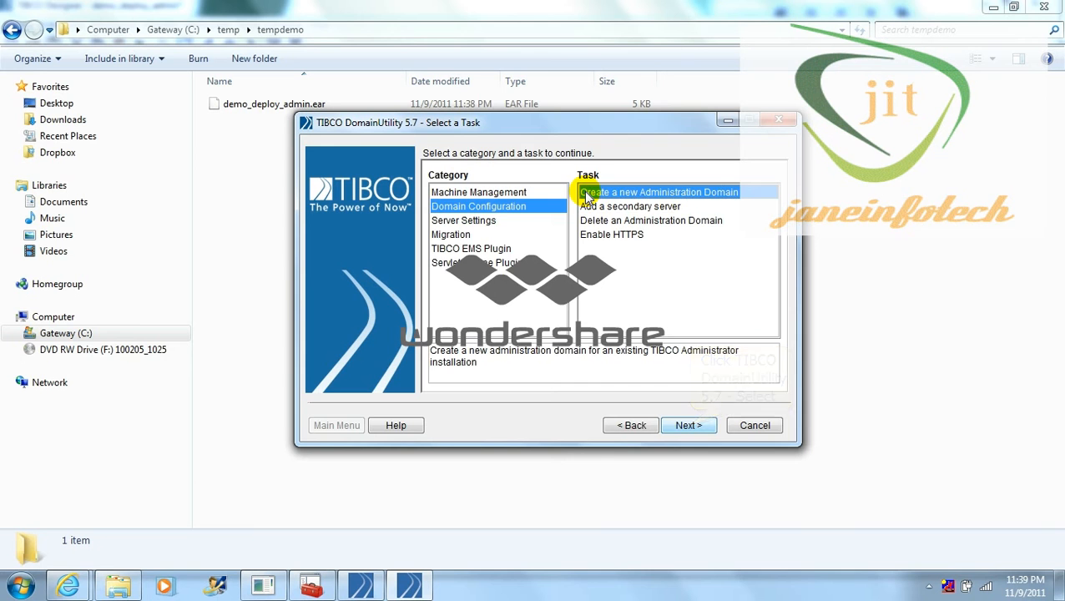
left_click(690, 426)
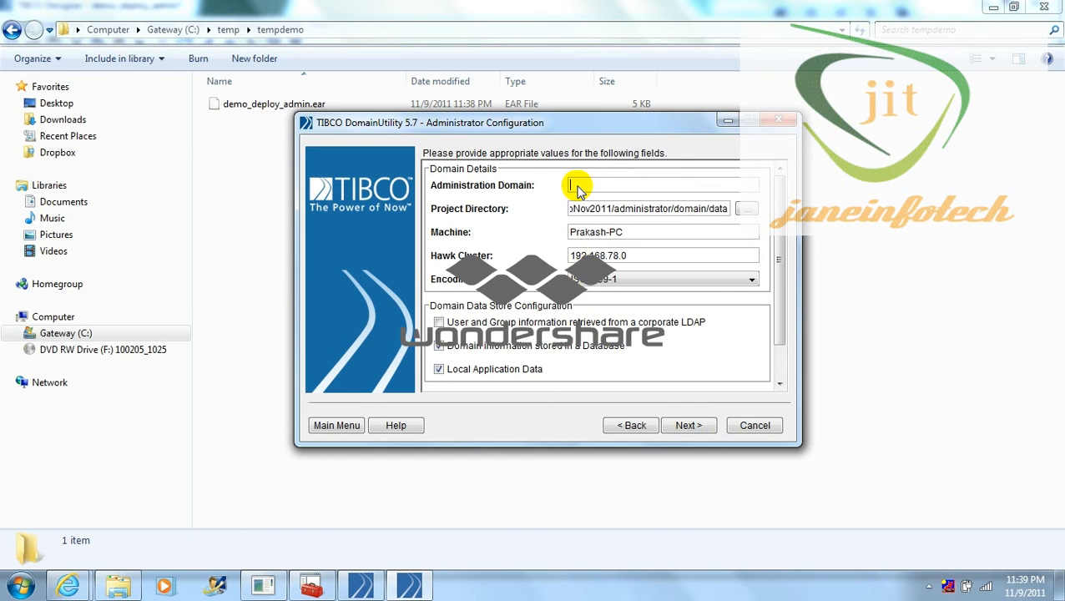
Step: Name the domain JITdeploy and select TIBCO EMS as the transport under advanced options
type("IT")
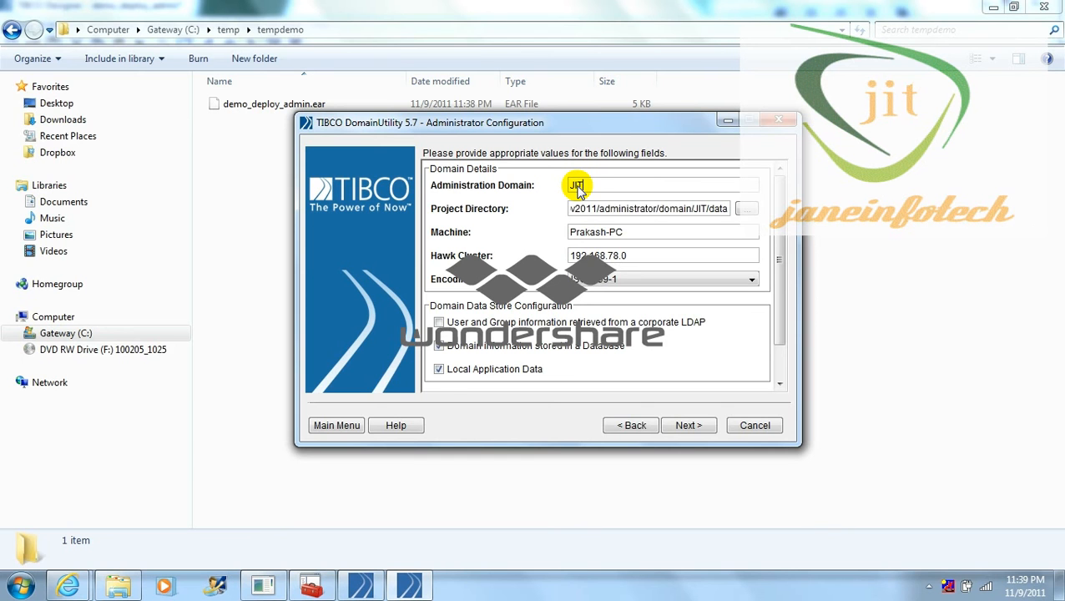
type("dep")
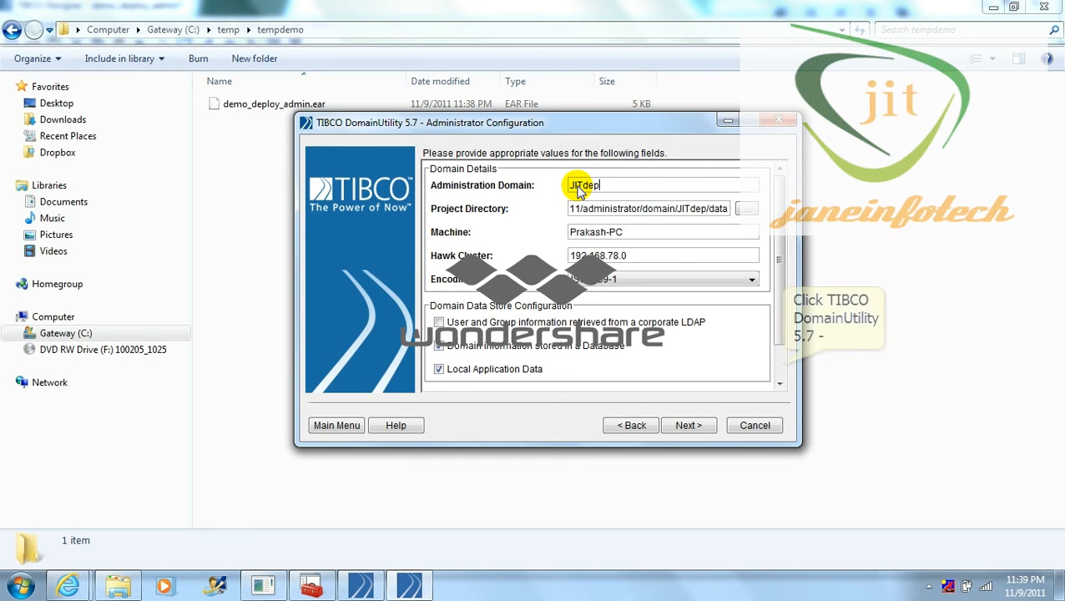
type("lo")
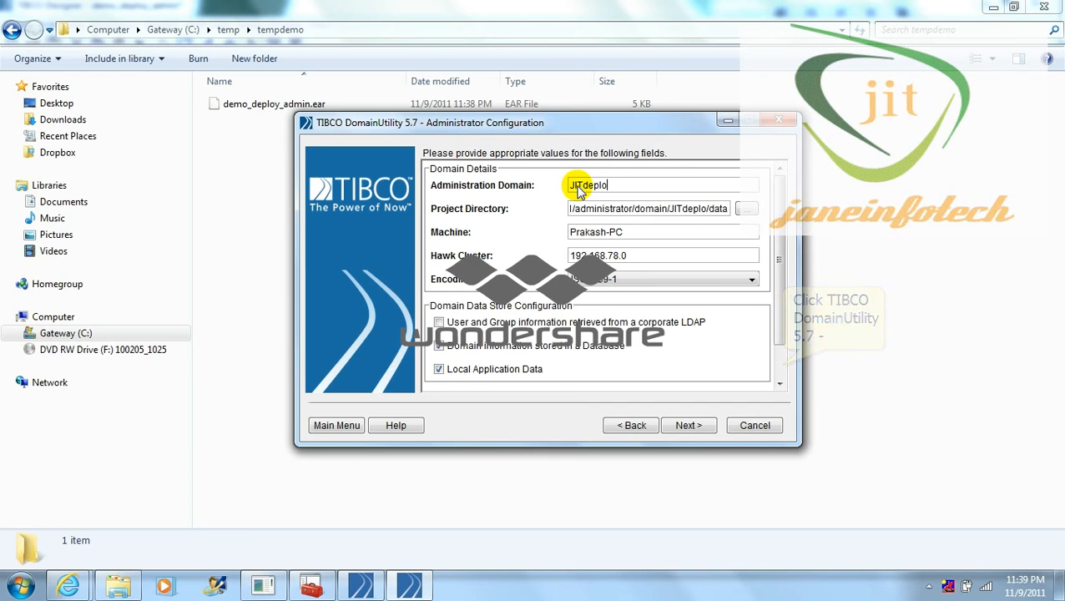
type("y")
left_click(783, 365)
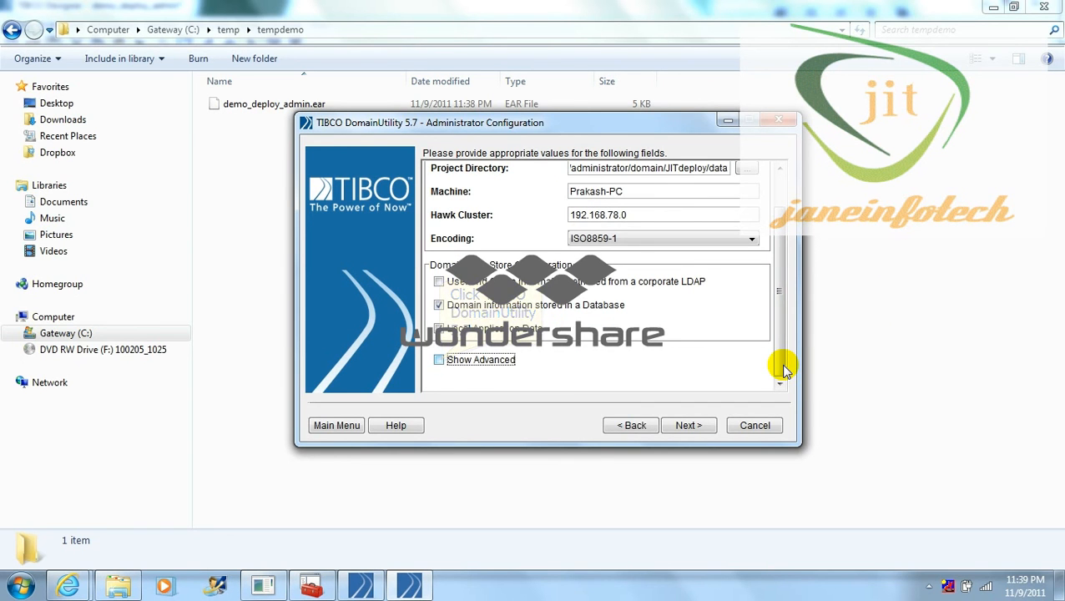
left_click(439, 359)
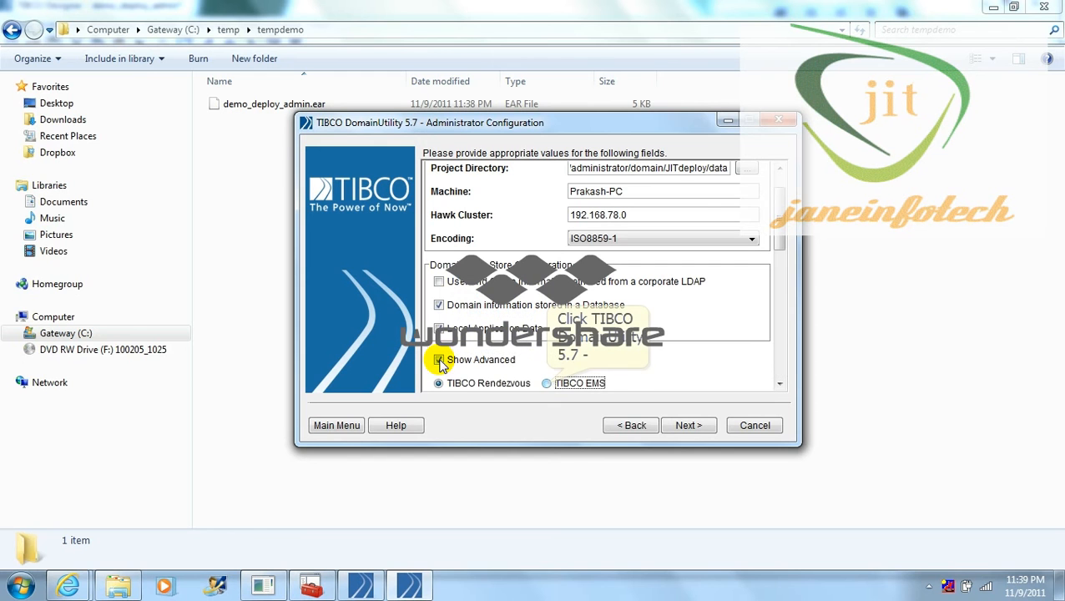
left_click(546, 383)
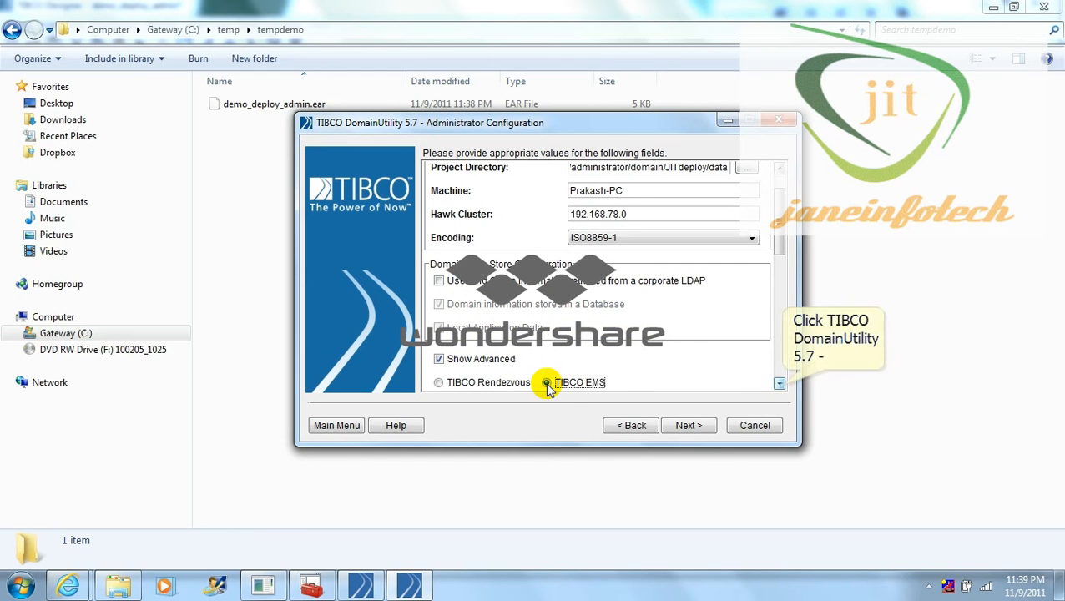
left_click(779, 385)
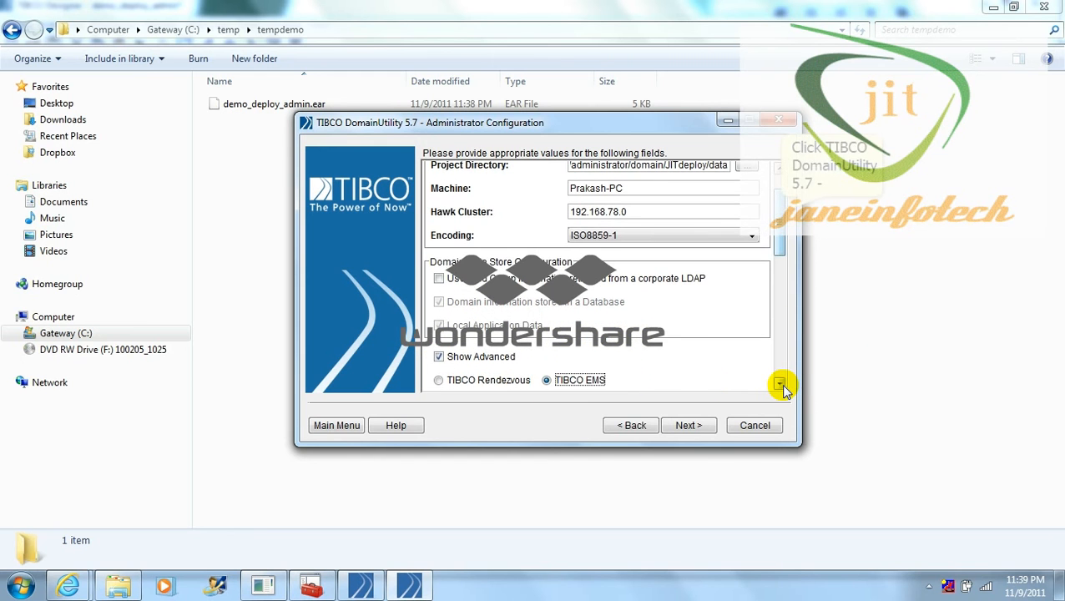
left_click_drag(782, 212, 782, 261)
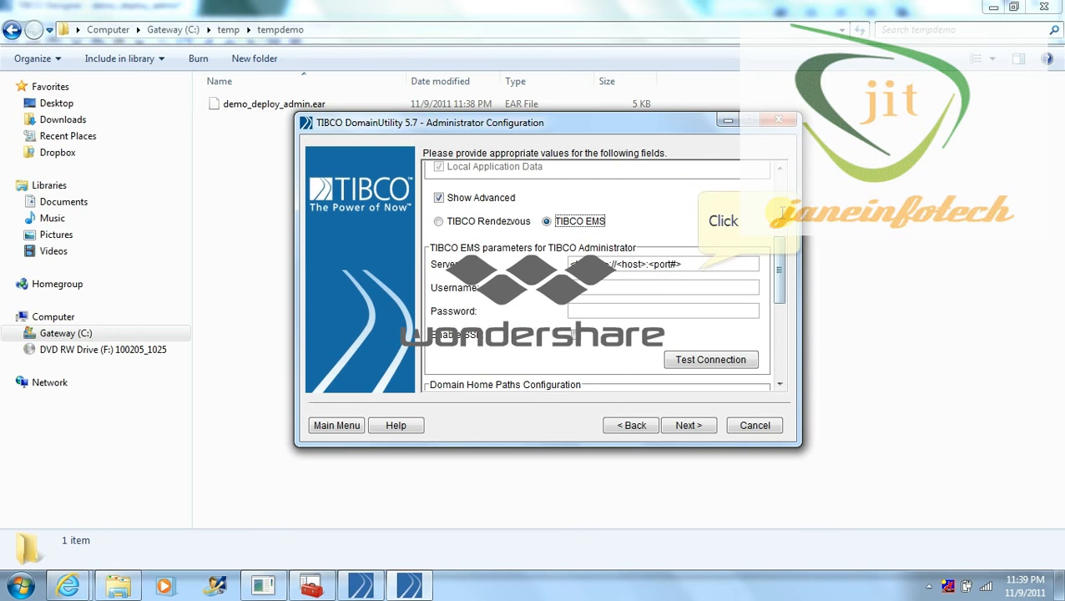
Step: Set the EMS server to localhost:8222 with the admin login, test successfully, and pass the Tomcat ports page (HTTP 9994)
left_click(697, 264)
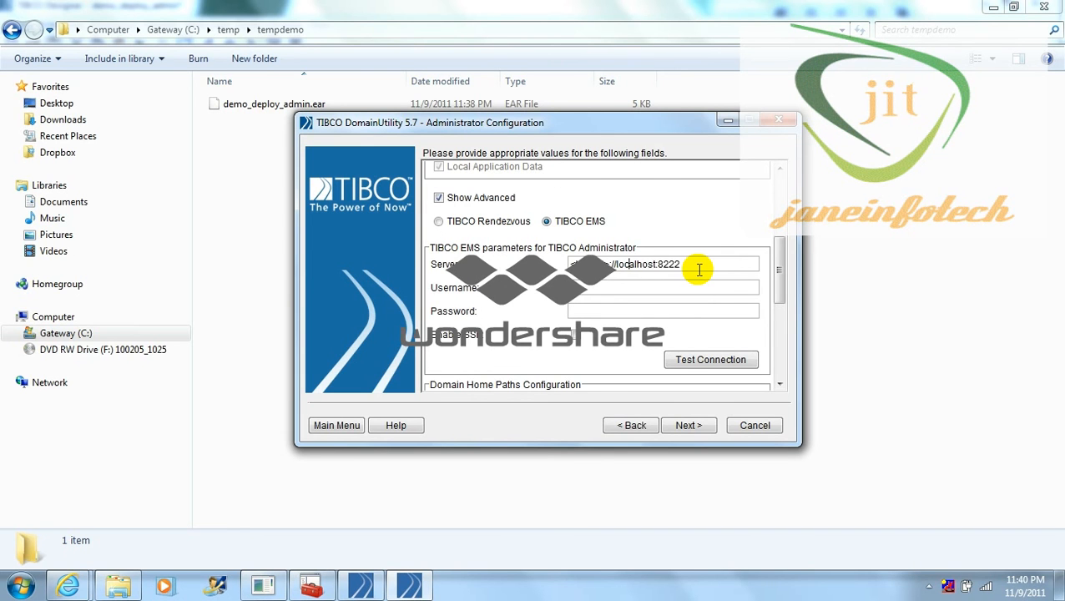
key("BackSpace")
key("BackSpace")
key("BackSpace")
key("BackSpace")
key("BackSpace")
key("BackSpace")
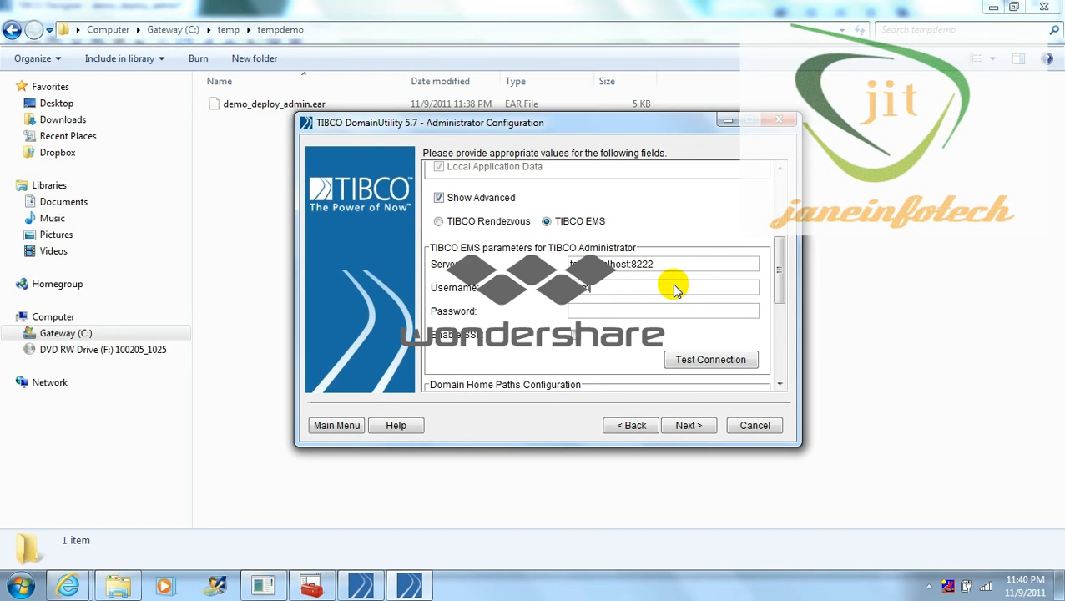
type("admin")
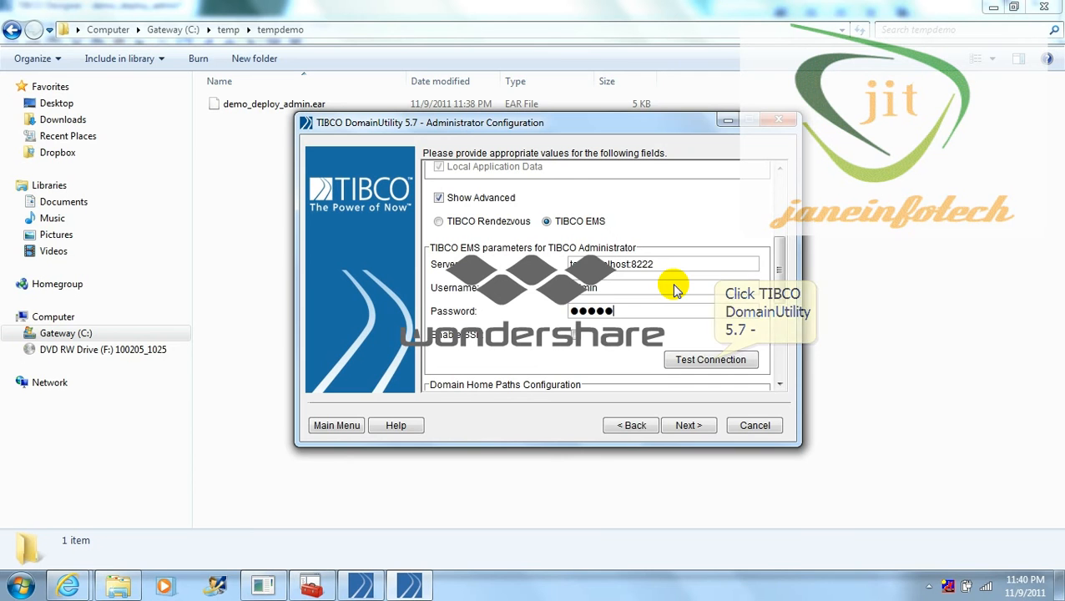
left_click(714, 361)
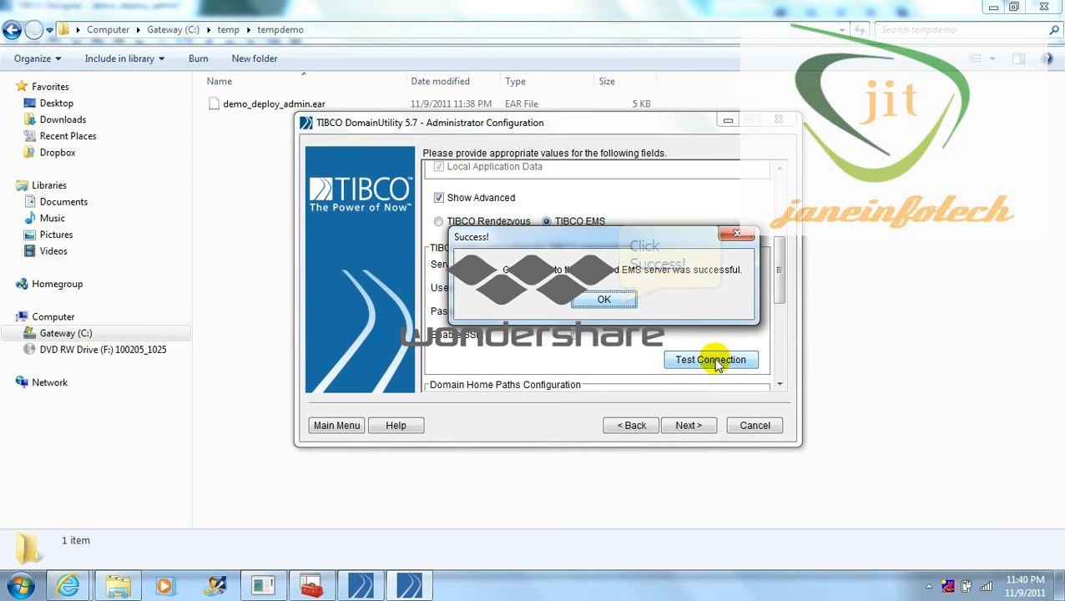
left_click(618, 306)
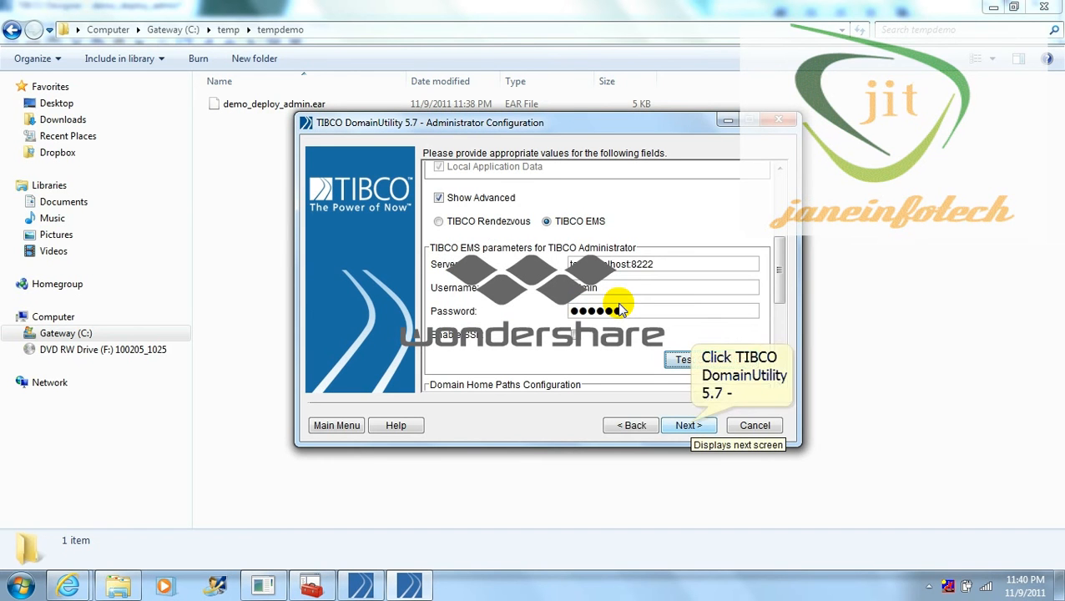
left_click(690, 425)
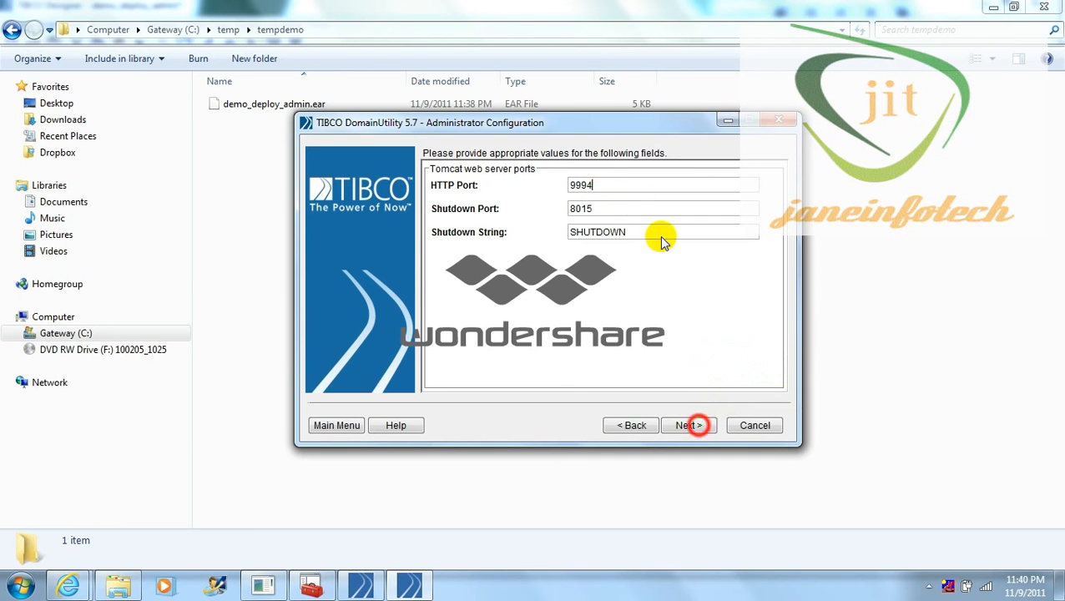
left_click(693, 425)
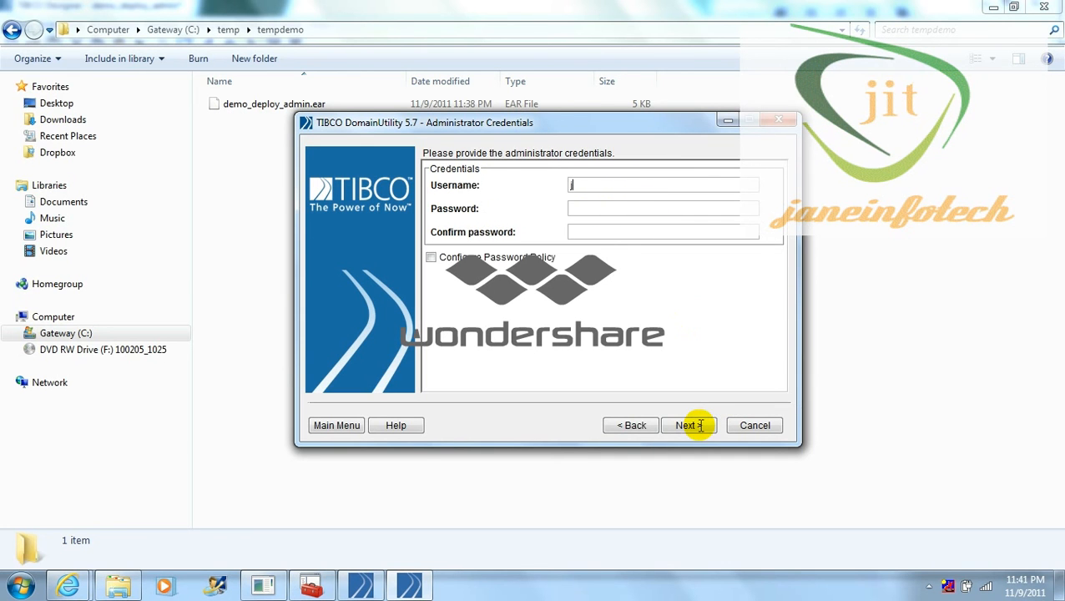
Step: Enter the domain administrator username, password and matching confirmation, then continue to database setup
type("jitdep")
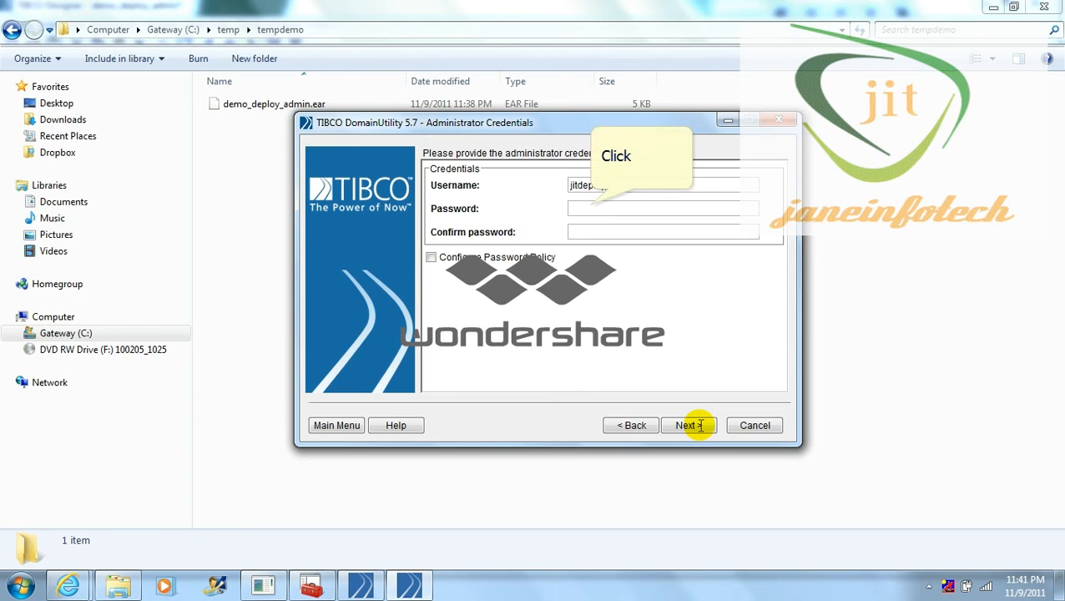
type("loy")
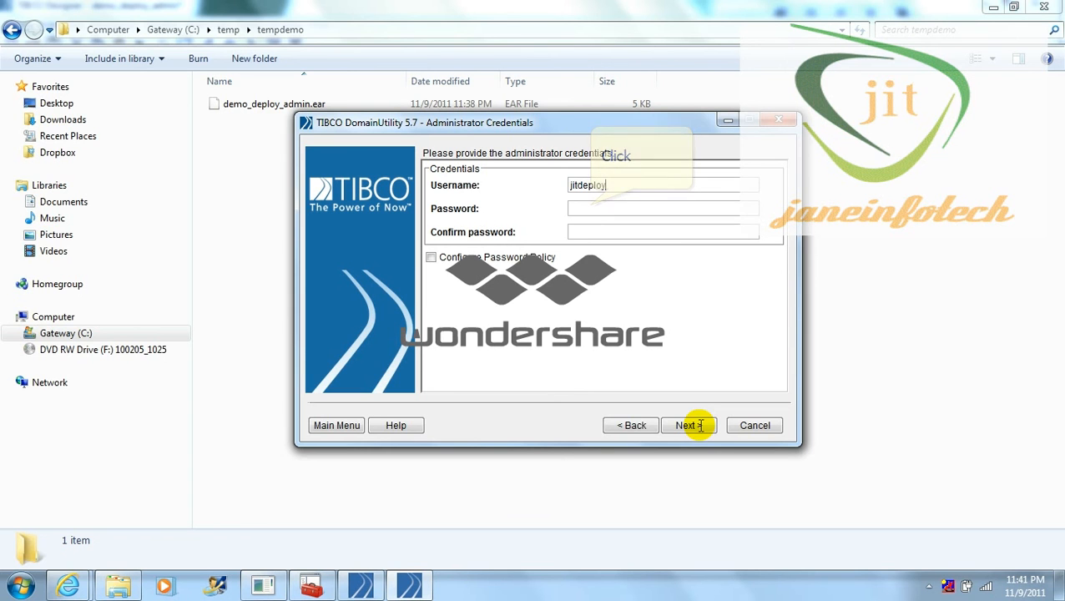
left_click(591, 207)
type("*******")
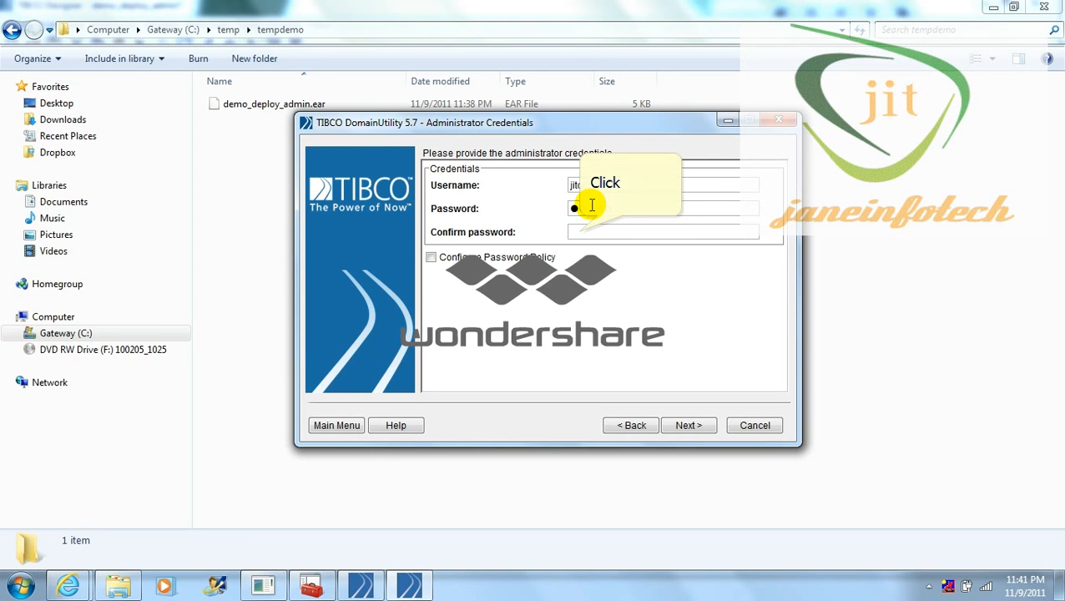
type("********")
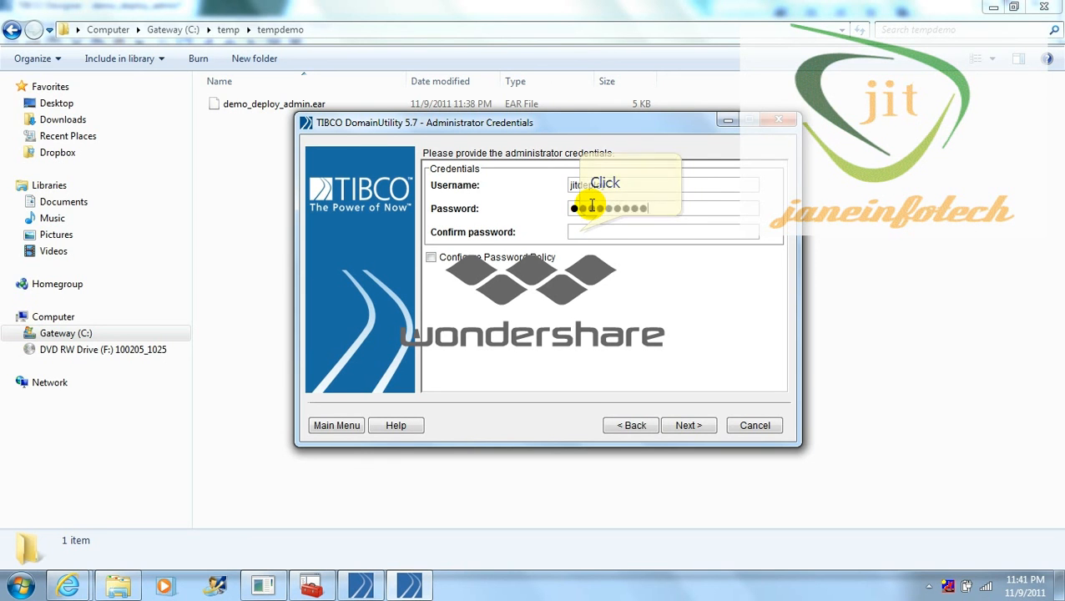
left_click(577, 232)
type("******")
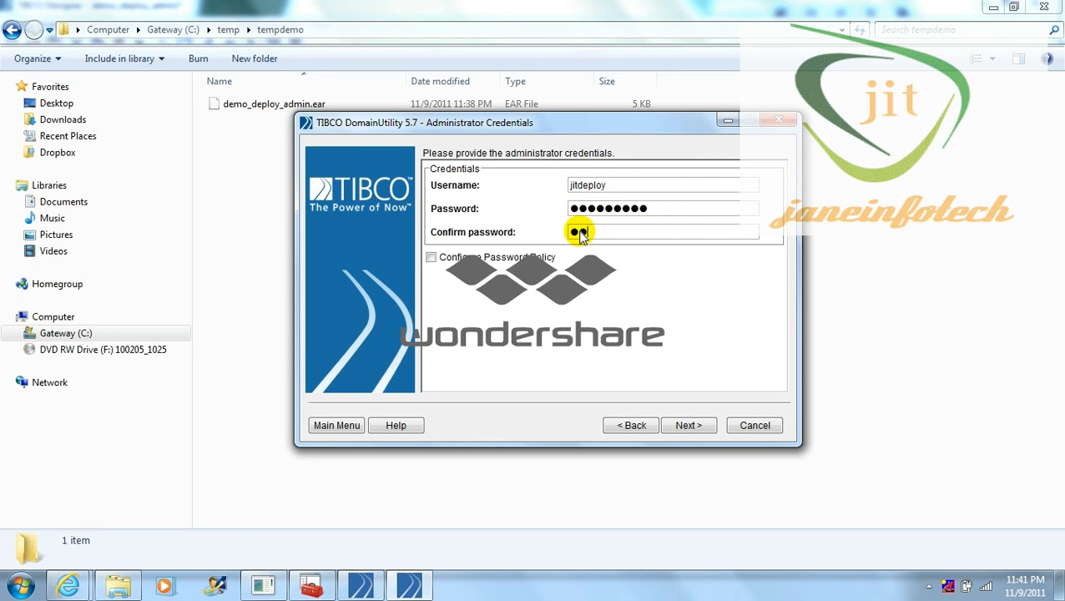
type("***")
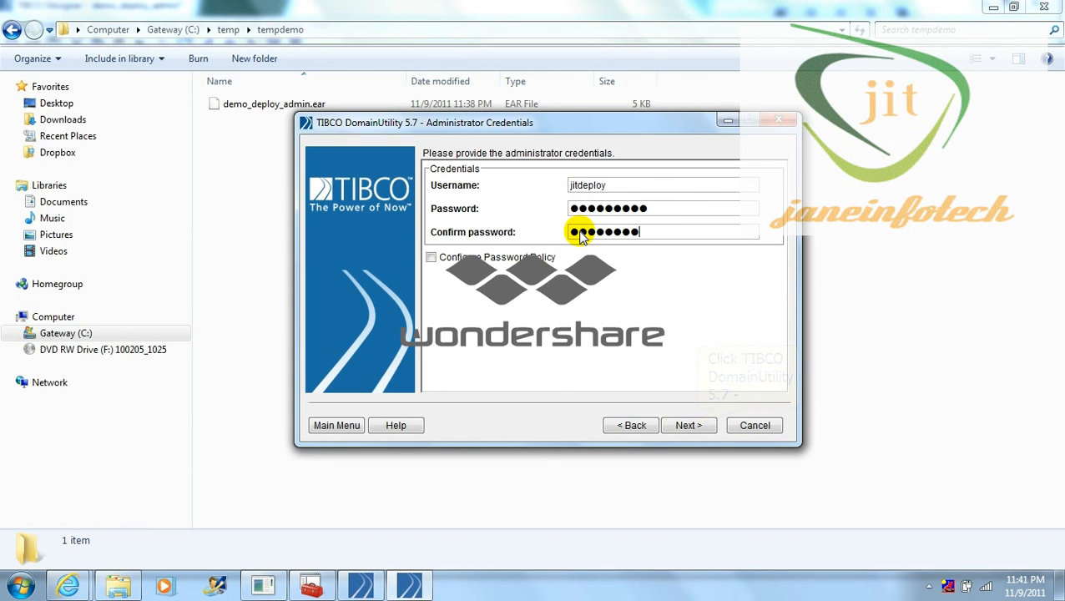
left_click(696, 425)
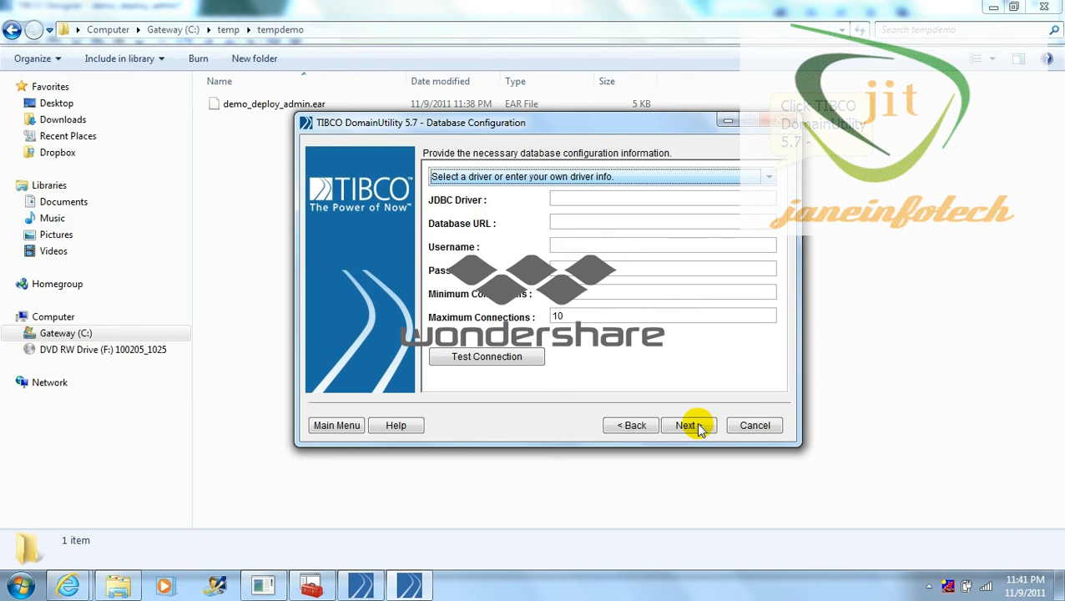
Step: Choose the Oracle JDBC driver and set the database URL to host localhost, port 1521, SID XE
left_click(769, 177)
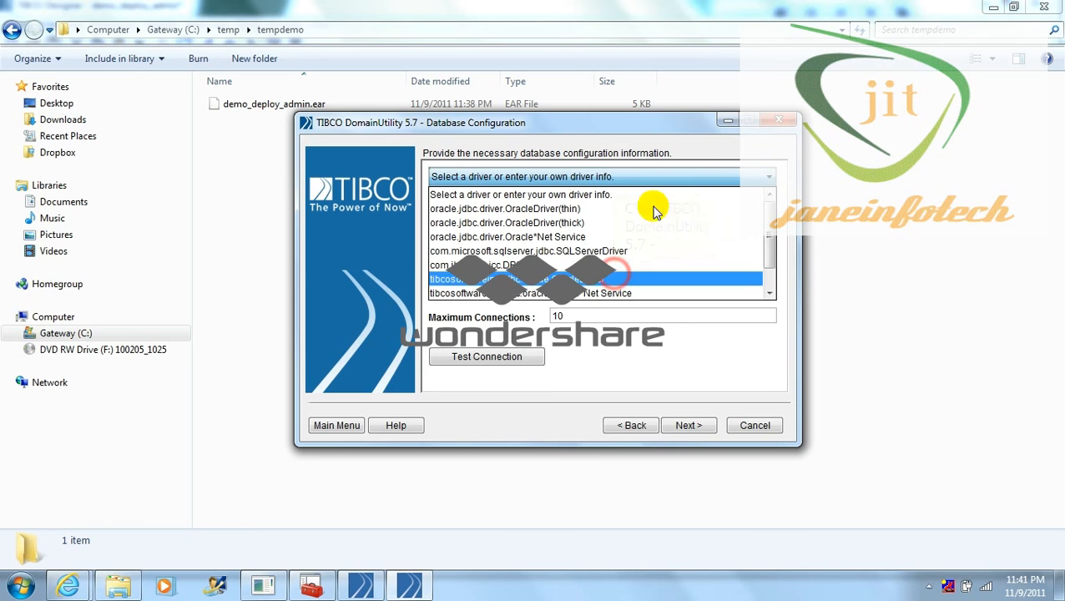
left_click(615, 276)
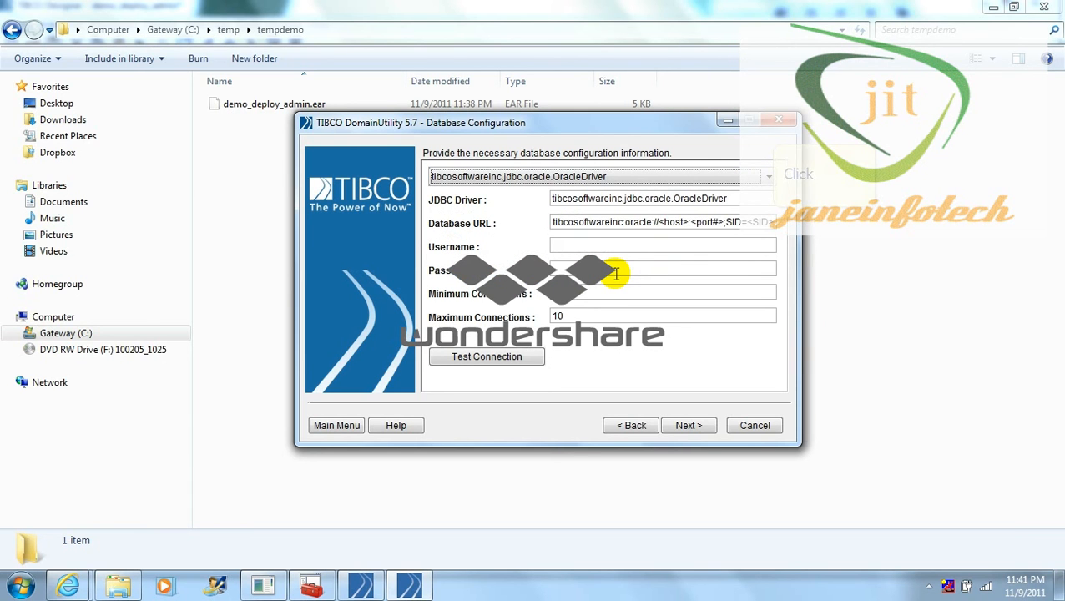
left_click(771, 222)
key("BackSpace")
key("BackSpace")
key("BackSpace")
key("BackSpace")
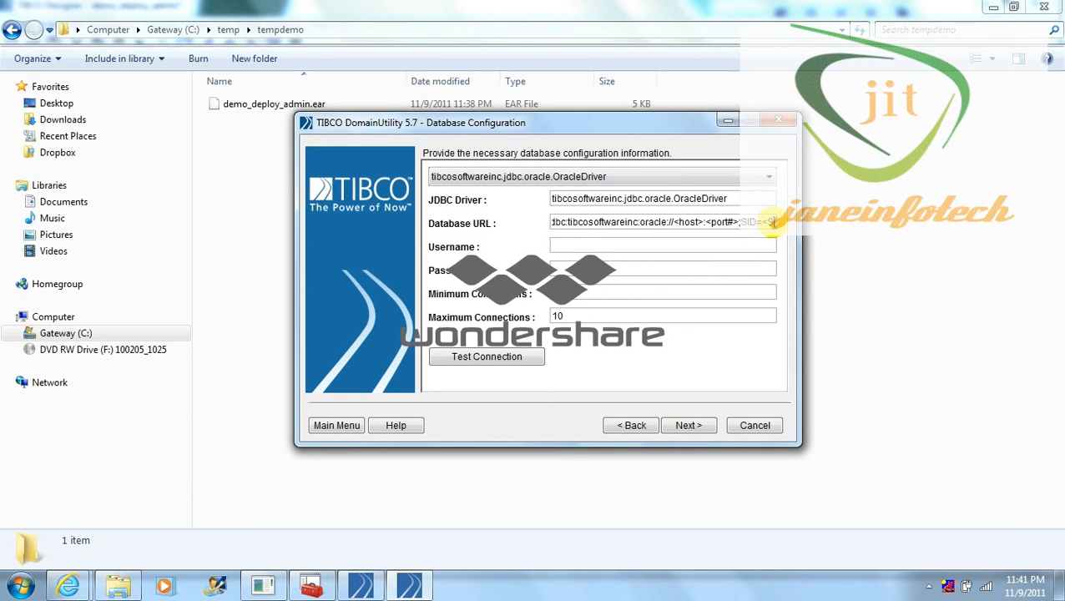
type("XE")
key("Left")
key("Left")
key("Left")
key("Left")
key("Left")
key("Left")
key("Left")
key("BackSpace")
key("BackSpace")
key("BackSpace")
key("BackSpace")
key("BackSpace")
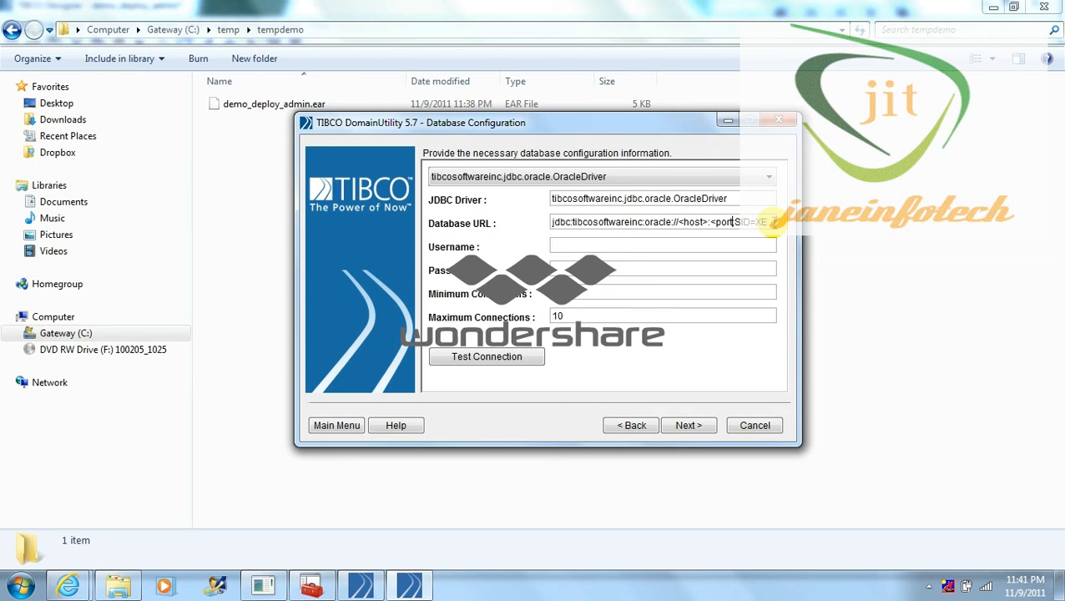
key("BackSpace")
key("BackSpace")
type("1521")
key("Left")
key("Left")
key("Left")
key("Left")
key("BackSpace")
key("BackSpace")
key("BackSpace")
key("BackSpace")
key("BackSpace")
key("BackSpace")
key("BackSpace")
type("localhost")
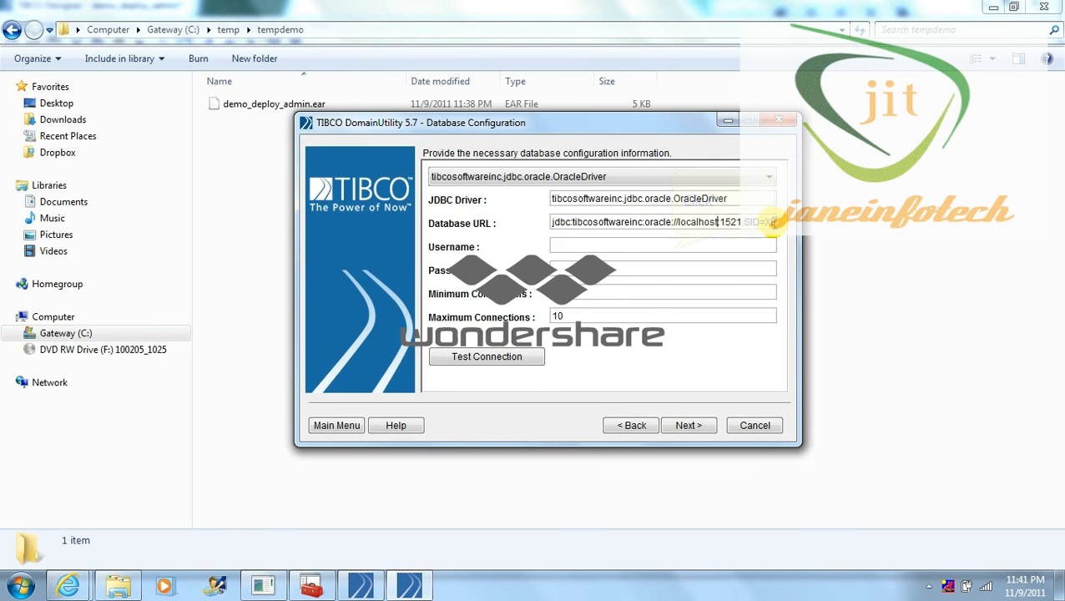
Step: Enter the database username and password, test the connection successfully, and proceed to the Confirm page
left_click(672, 246)
type("jit")
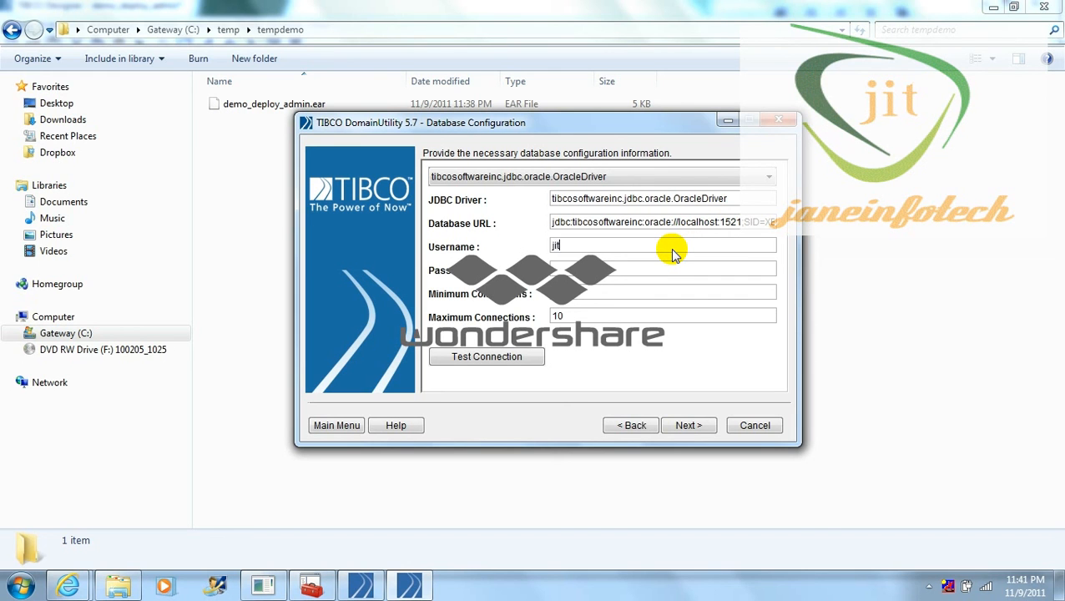
type("deploy")
key("Tab")
type("jitdeploy")
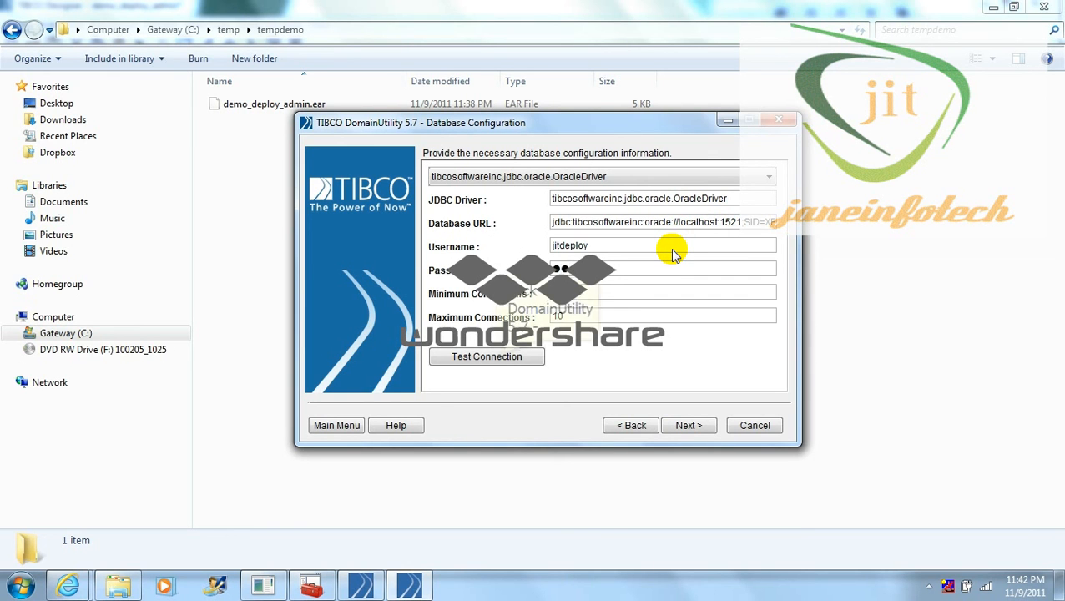
type("y")
left_click(496, 357)
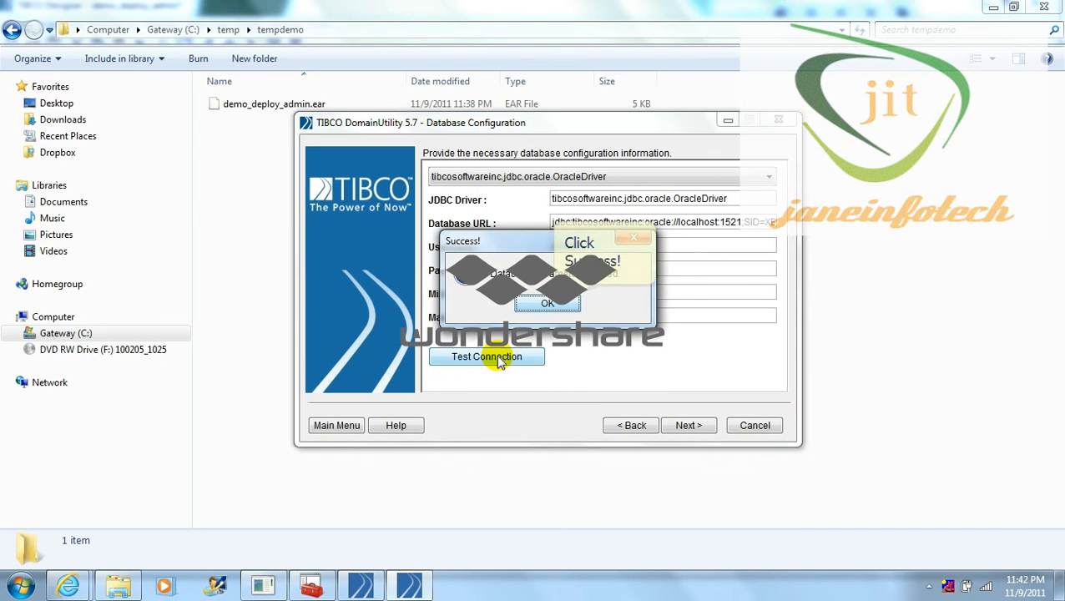
left_click(547, 304)
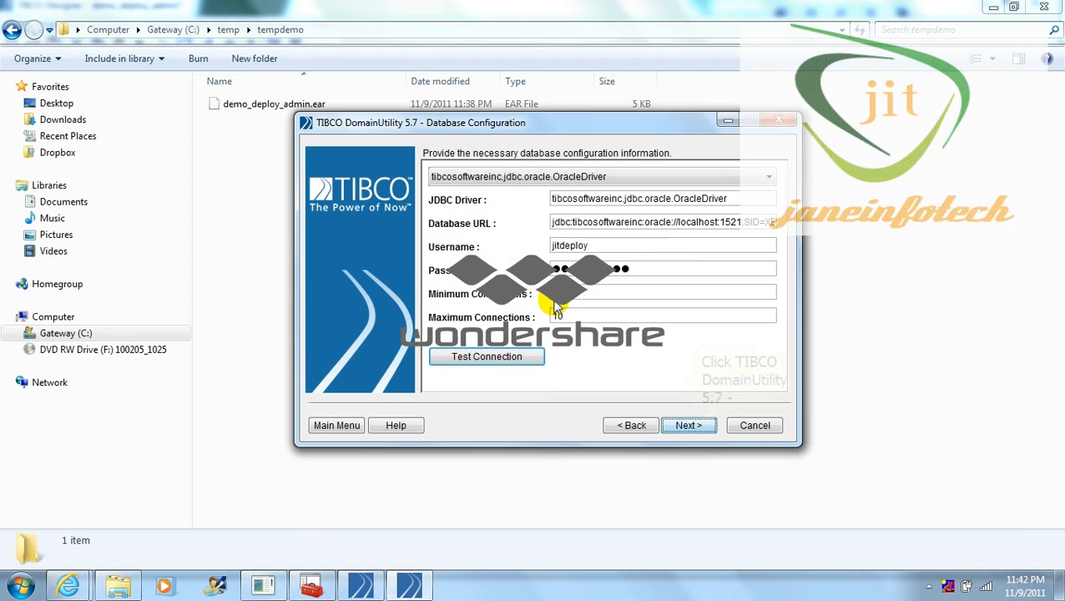
left_click(689, 426)
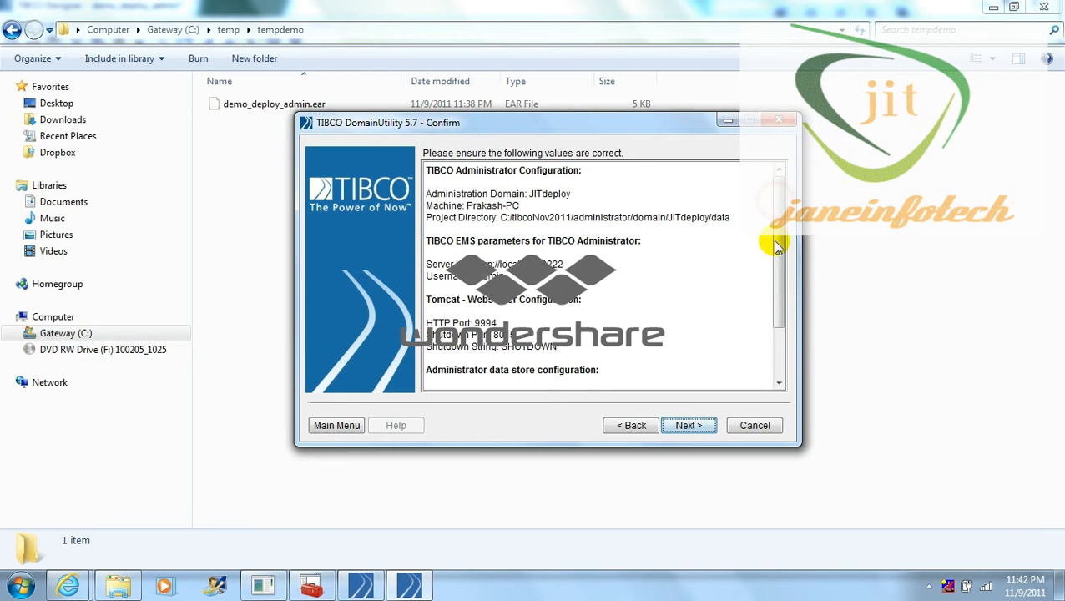
Step: Apply the JITdeploy domain configuration, creating its Administrator and Hawk Agent services, then exit
scroll(775, 226, "down", 2)
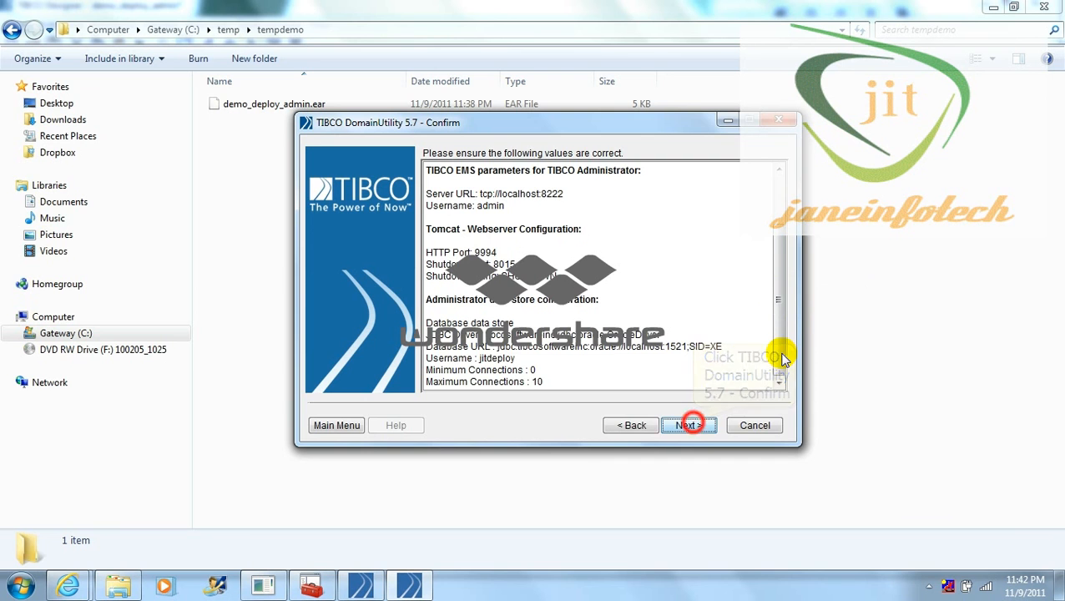
left_click(690, 425)
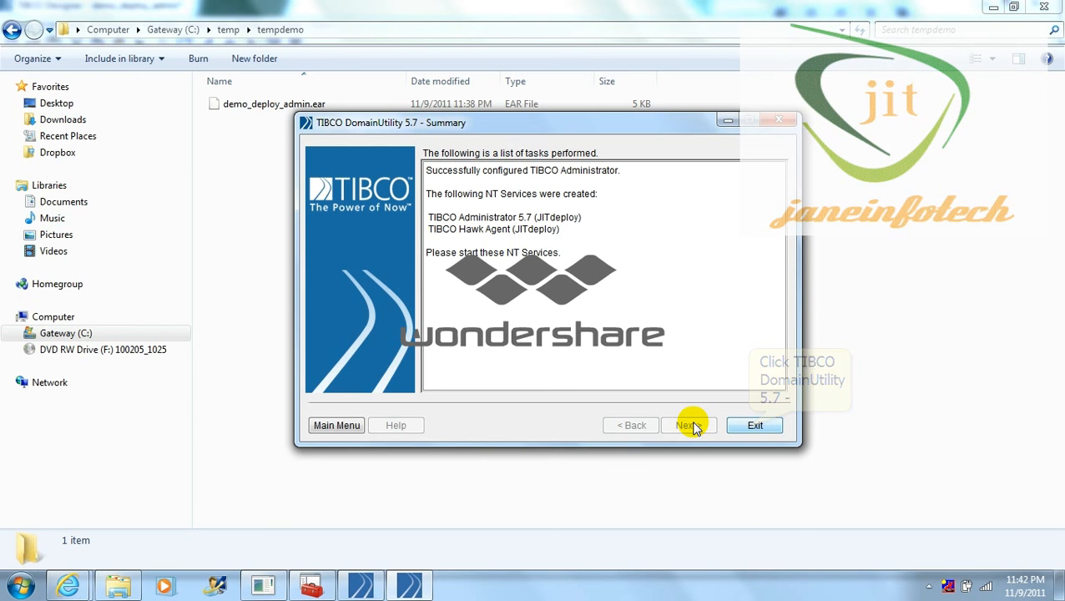
left_click(752, 425)
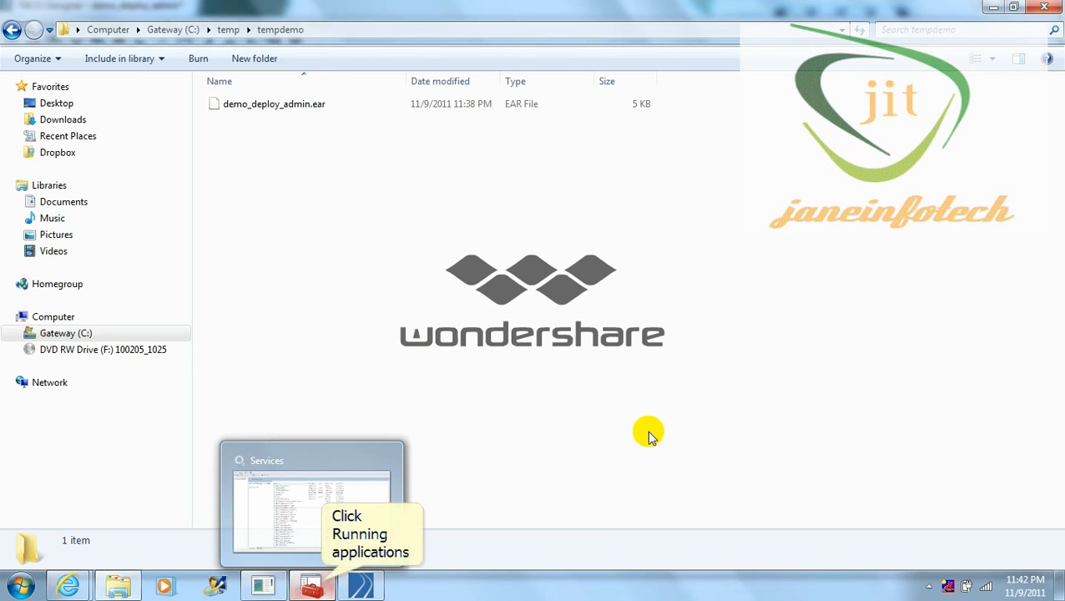
Step: Reopen the Windows Services list from Task Manager and maximize it
left_click(310, 509)
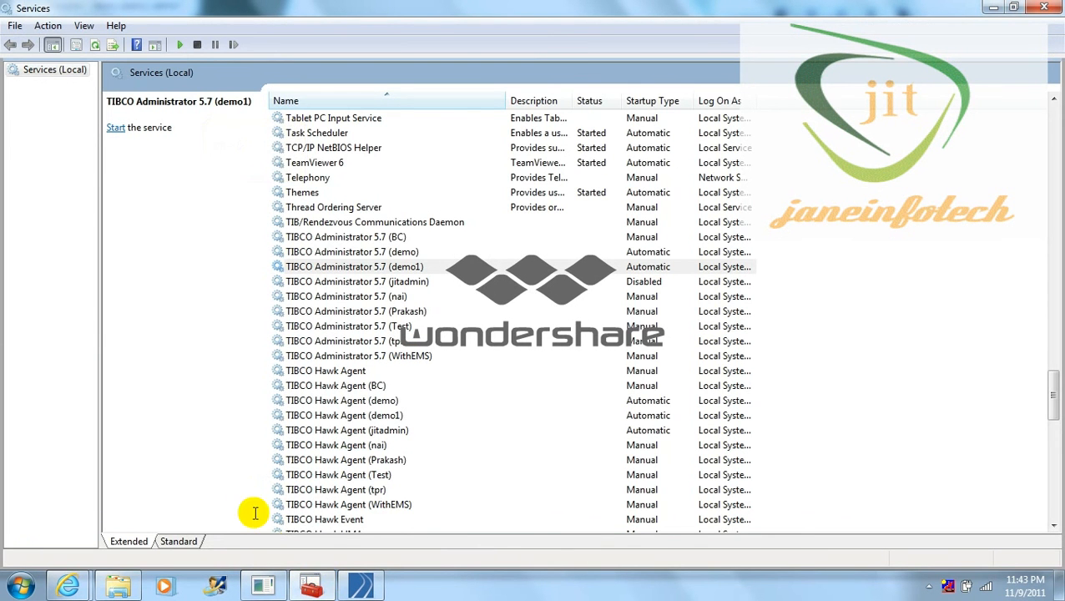
key("F5")
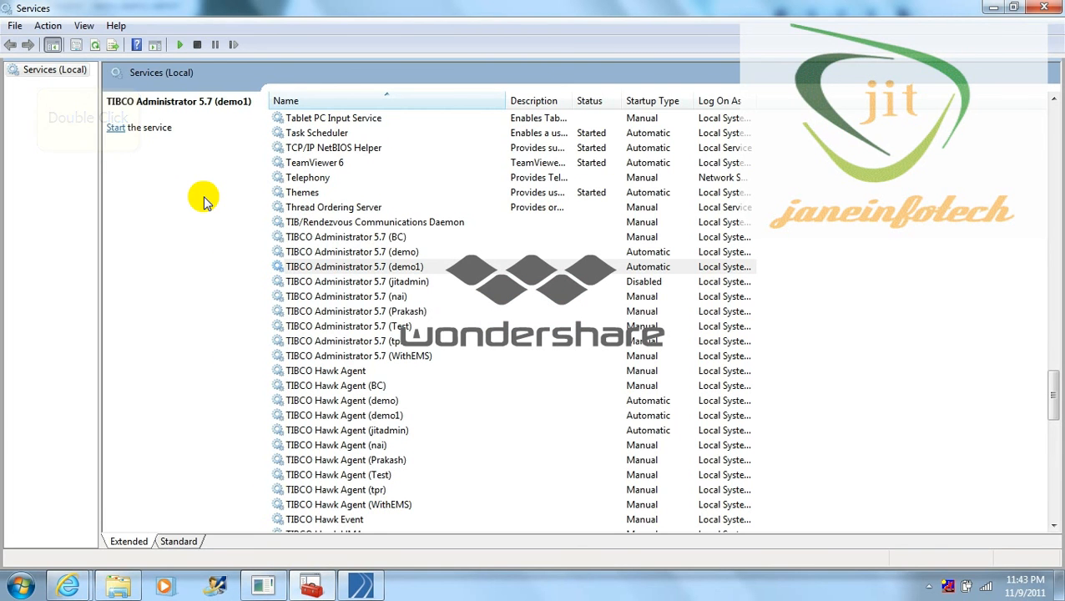
left_click(37, 72)
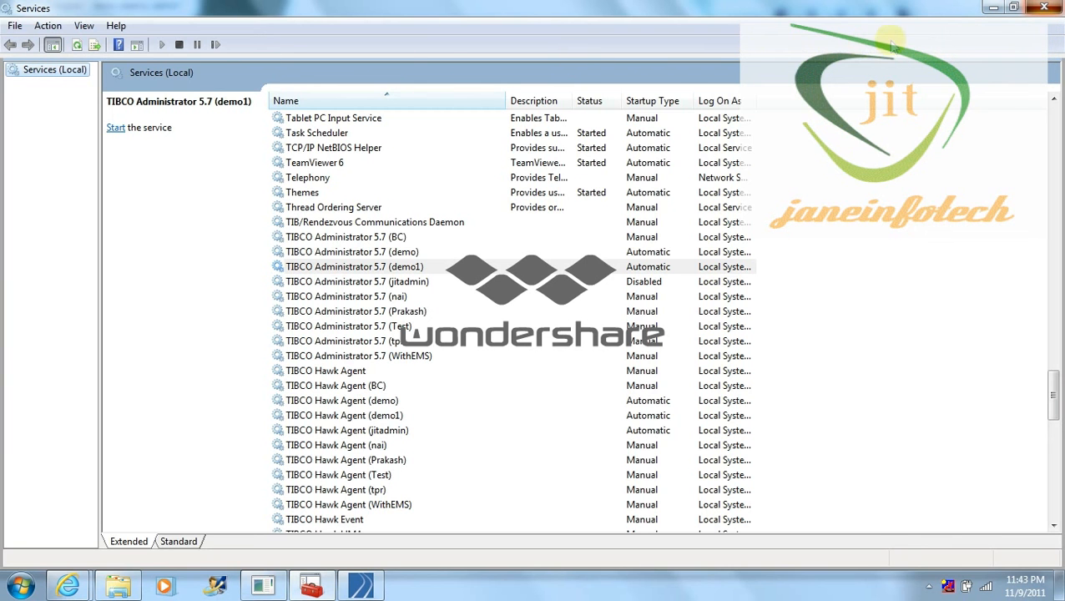
left_click(1056, 6)
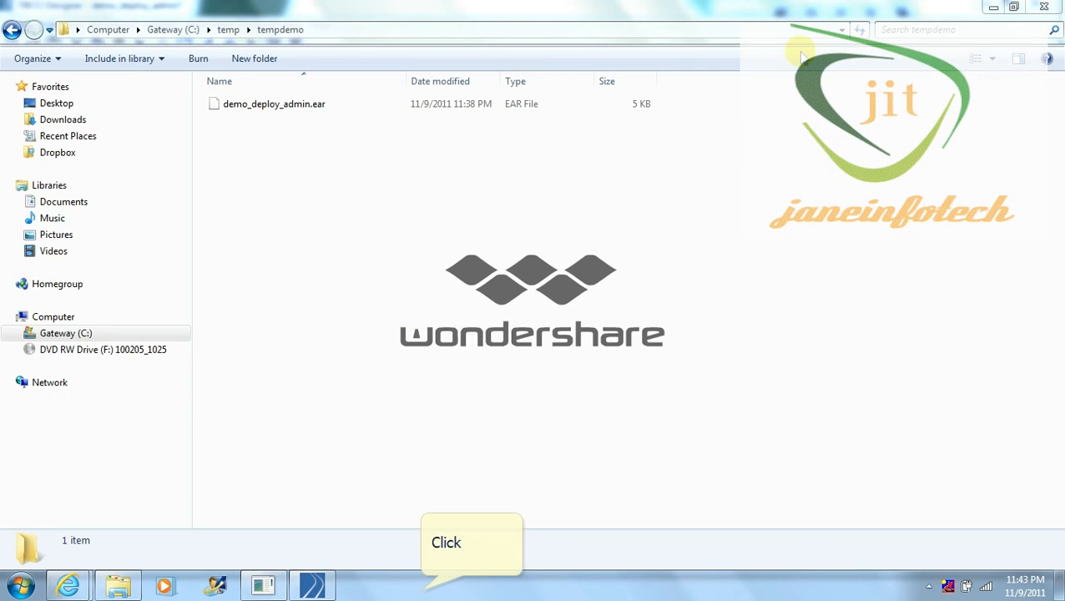
right_click(422, 589)
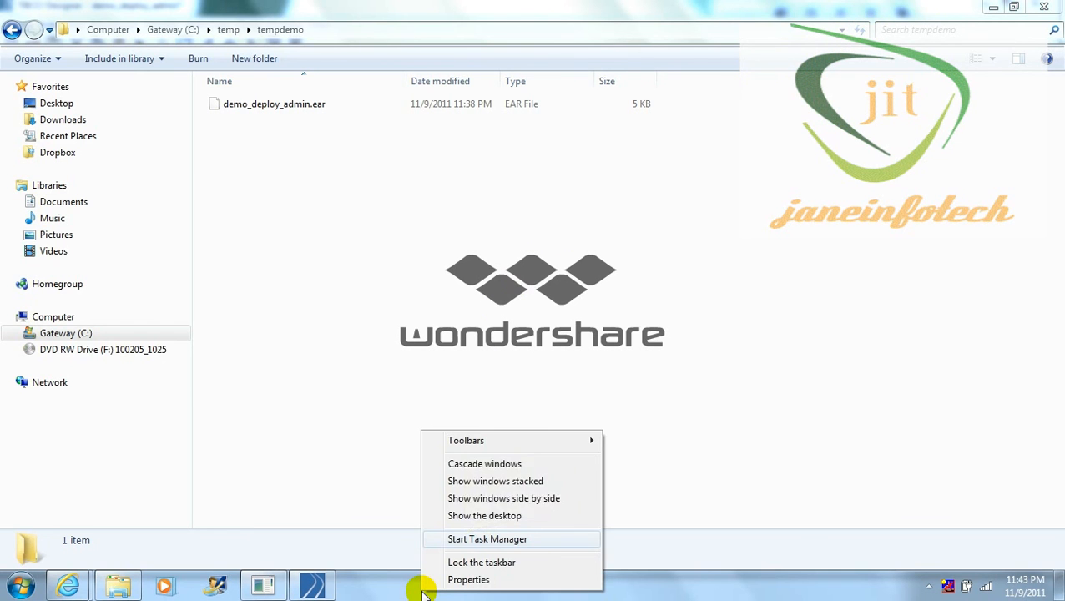
left_click(467, 540)
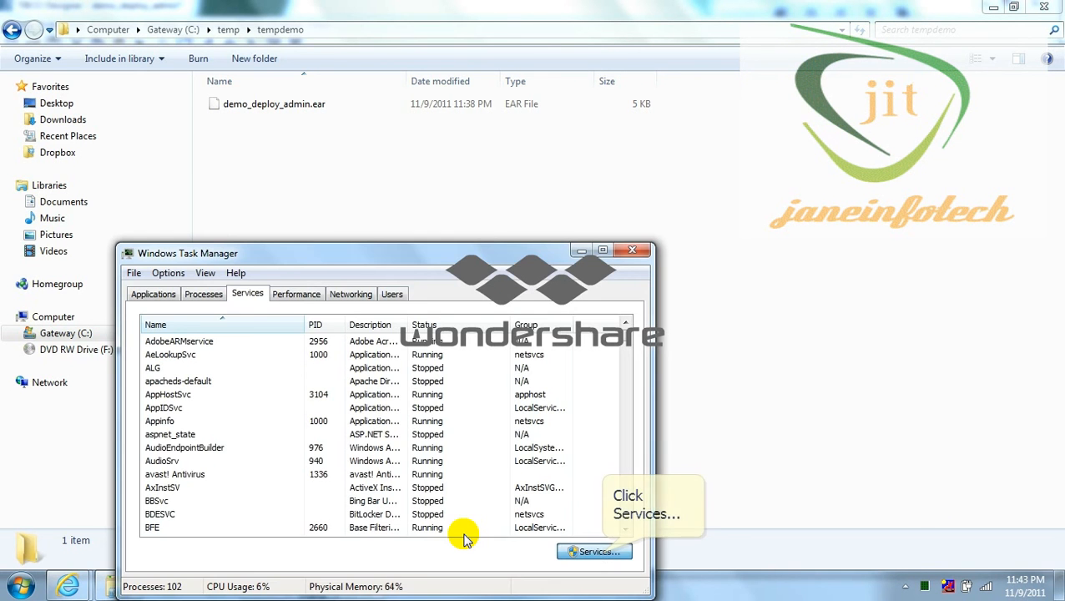
left_click(601, 552)
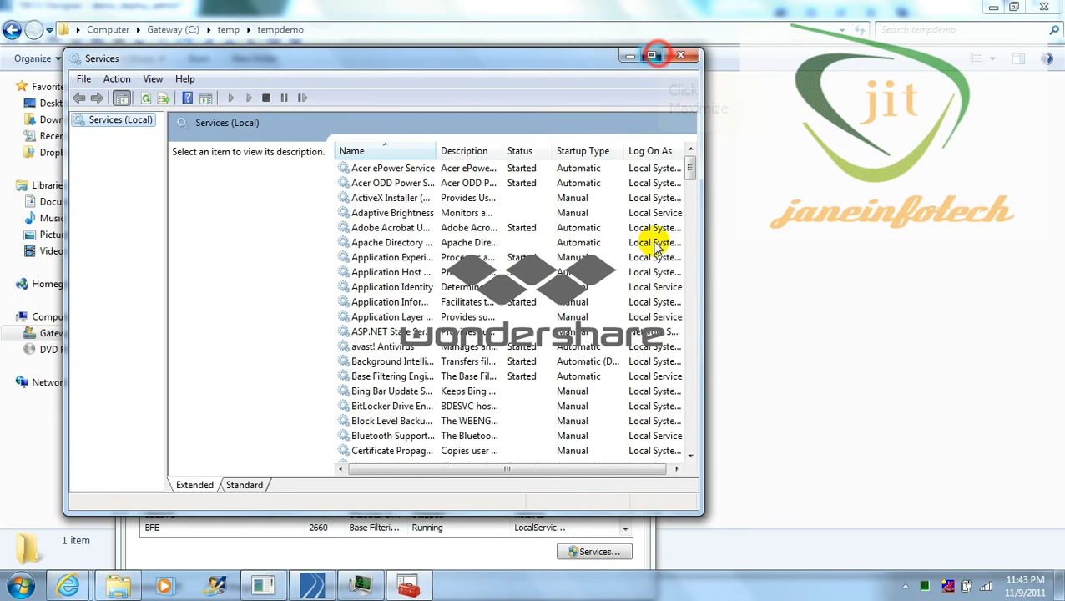
left_click(653, 55)
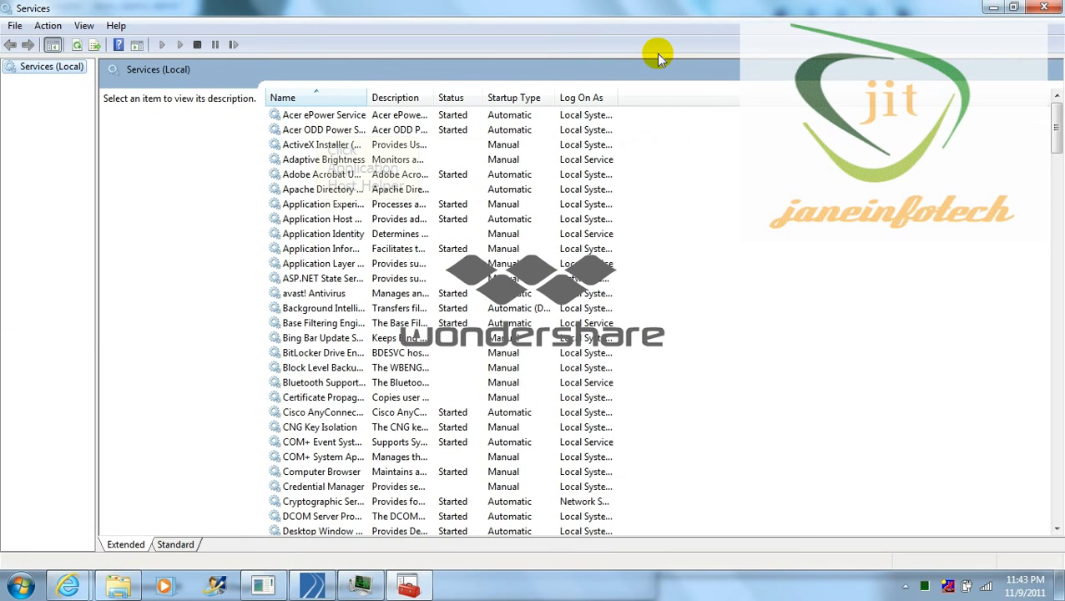
Step: Start the TIBCO Hawk Agent (JITdeploy) service
left_click(317, 217)
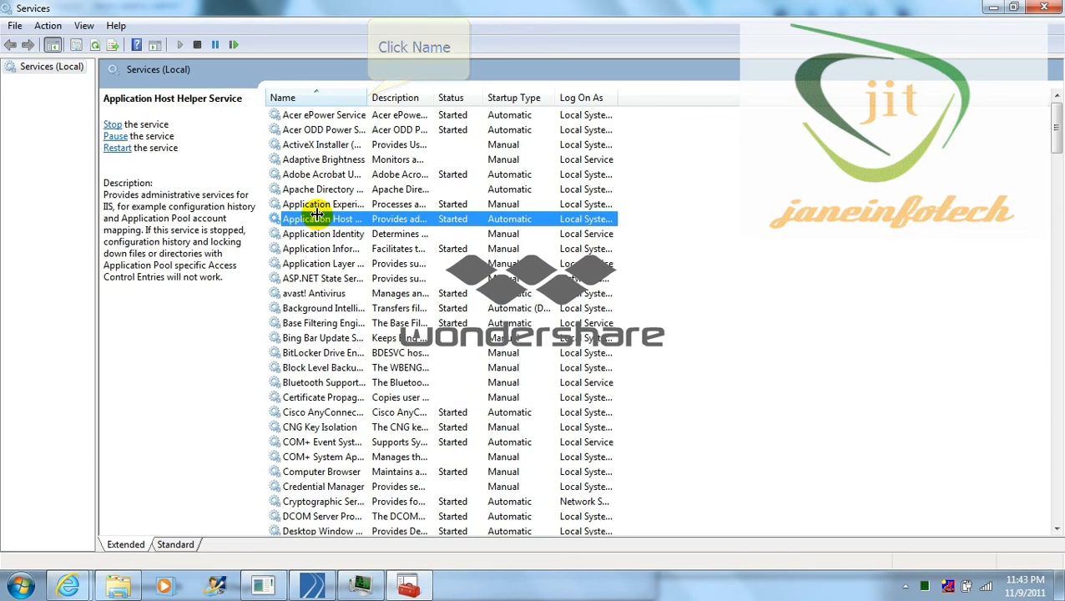
left_click_drag(368, 96, 421, 97)
key("t")
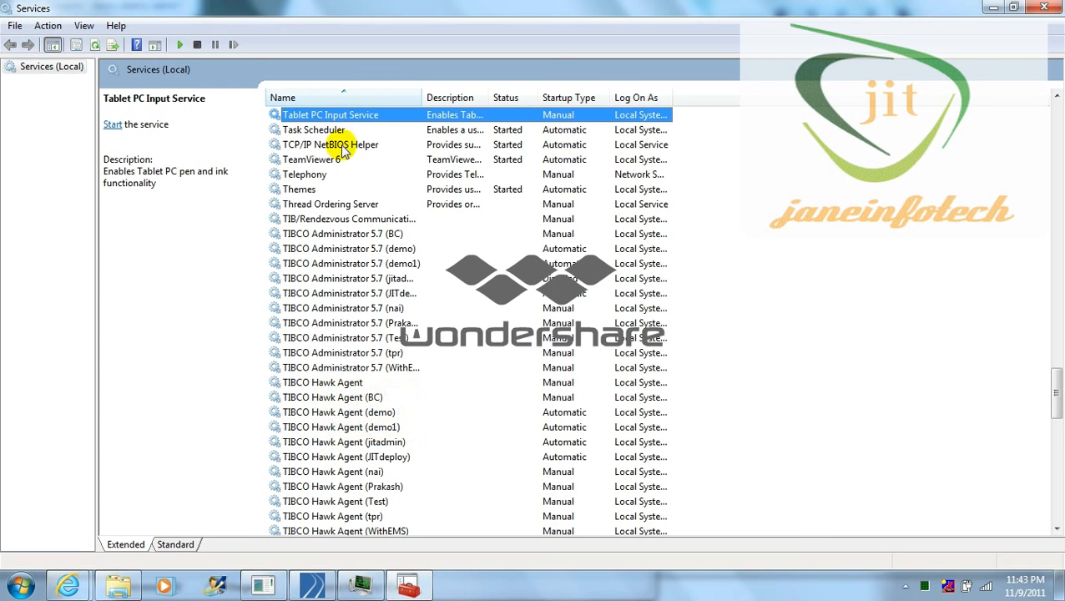
left_click(317, 457)
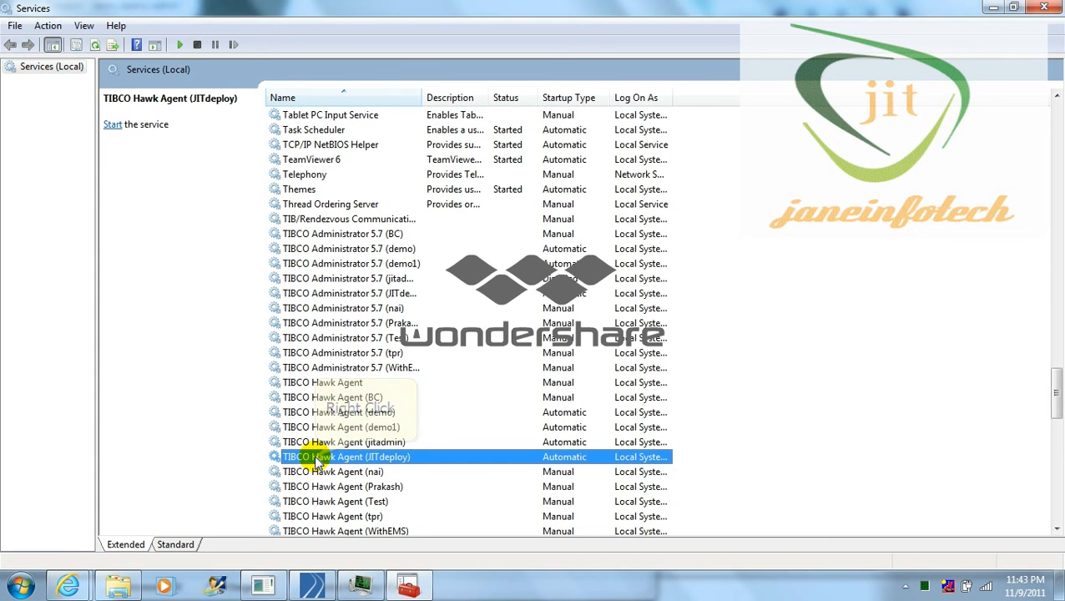
right_click(318, 459)
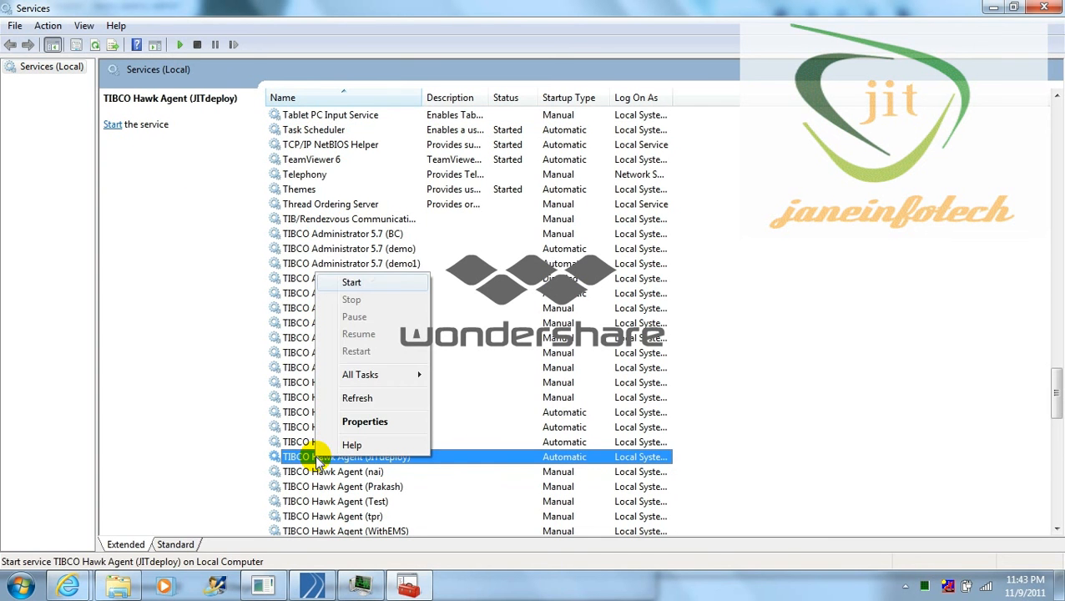
left_click(371, 282)
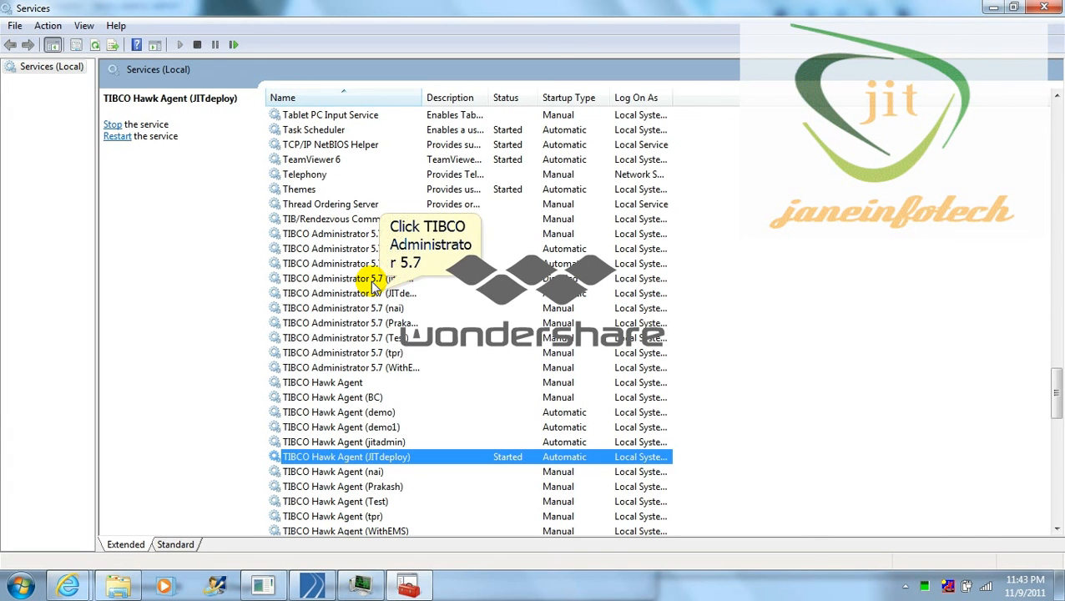
Step: Start the TIBCO Administrator 5.7 (JITdeploy) service and close Services
left_click(380, 296)
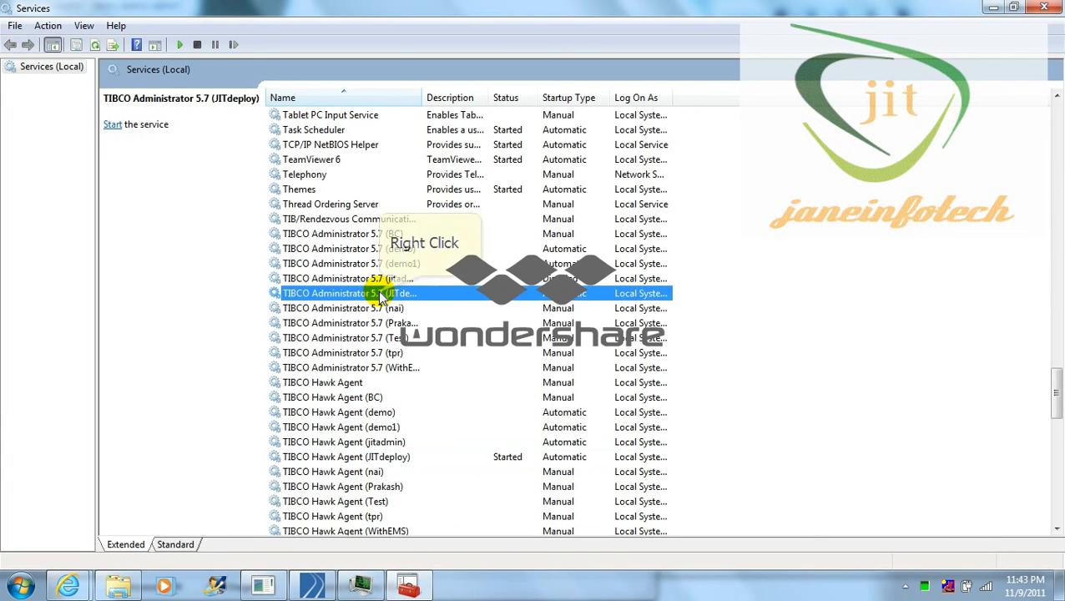
right_click(380, 295)
left_click(411, 301)
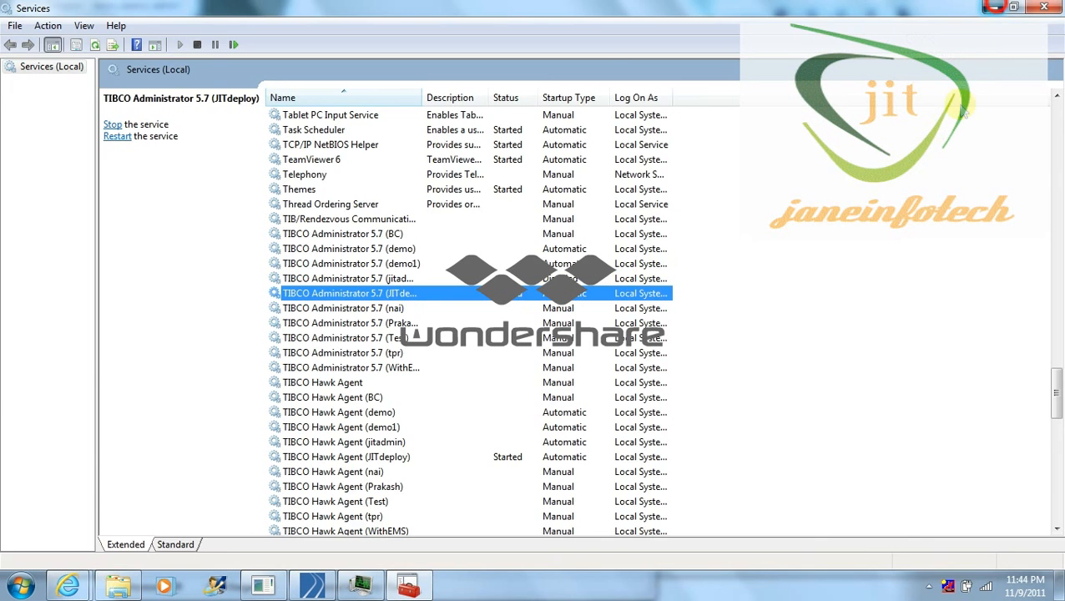
left_click(993, 8)
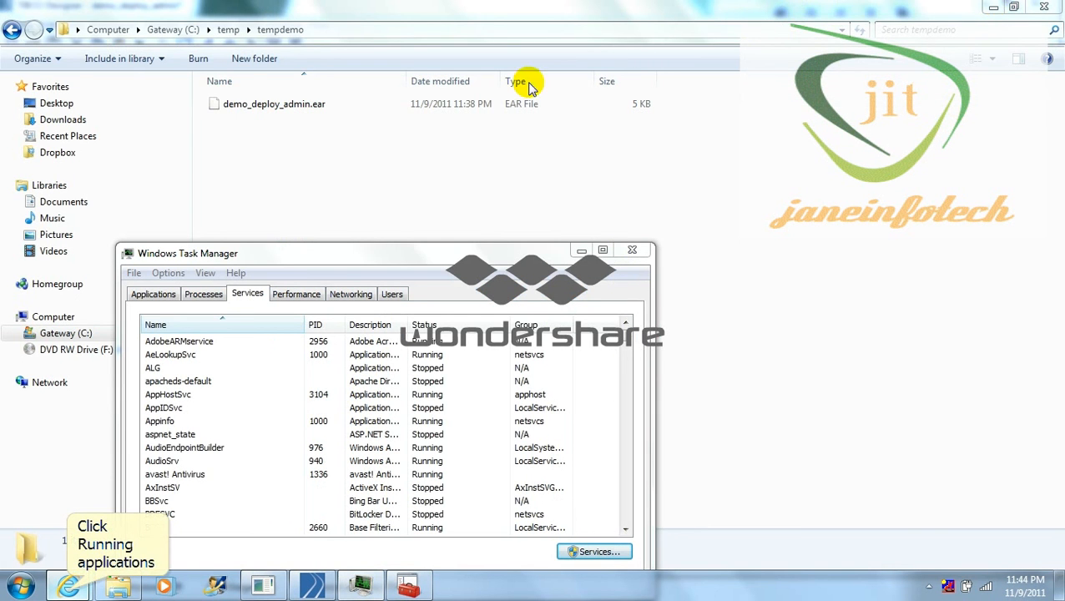
left_click(69, 586)
left_click(249, 491)
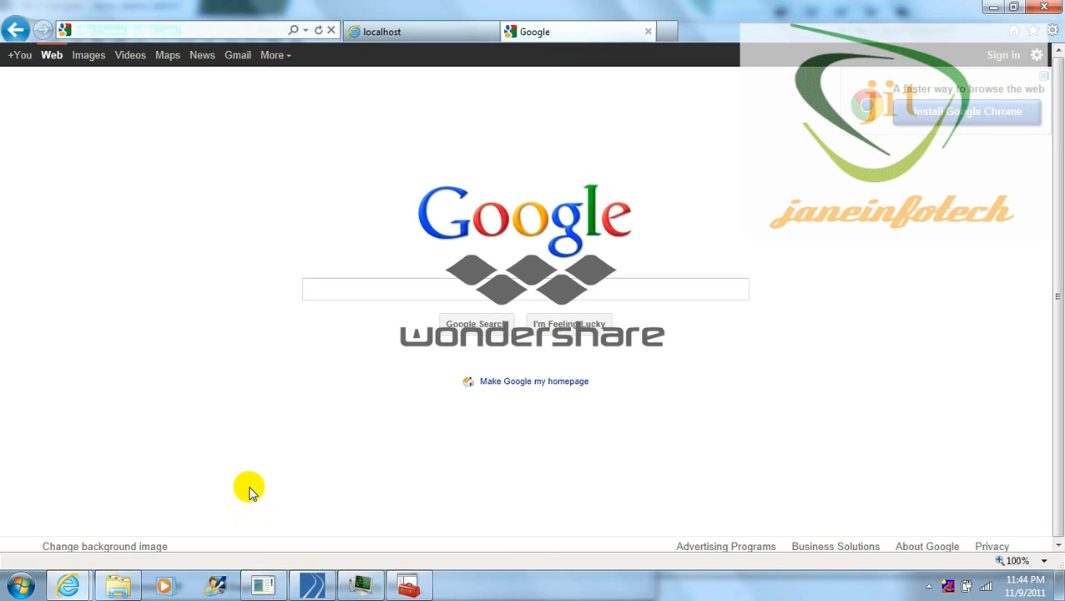
left_click(184, 31)
type("ht")
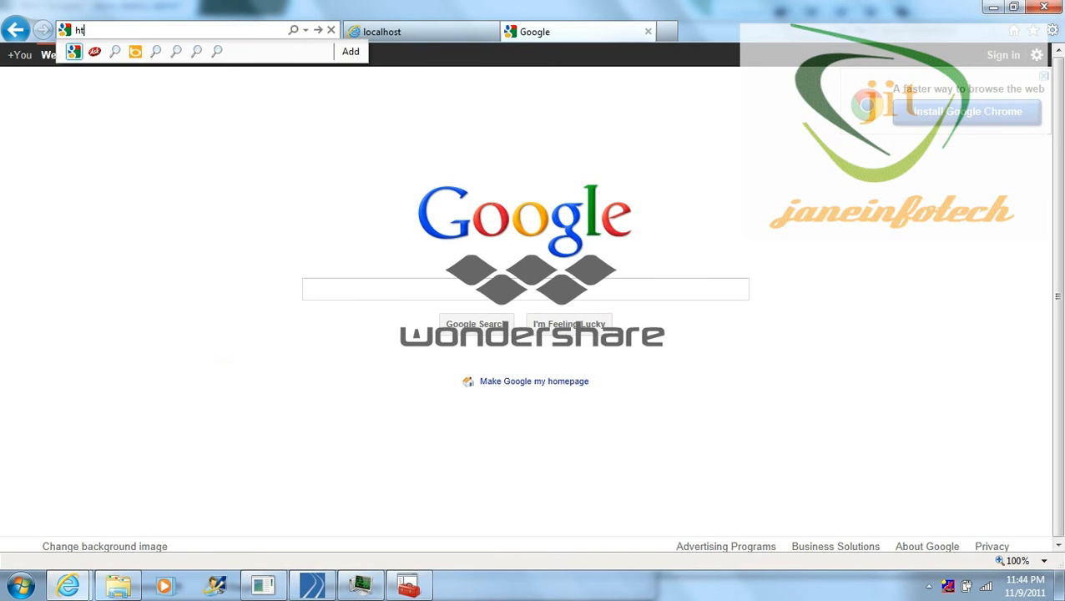
type("tp://loca")
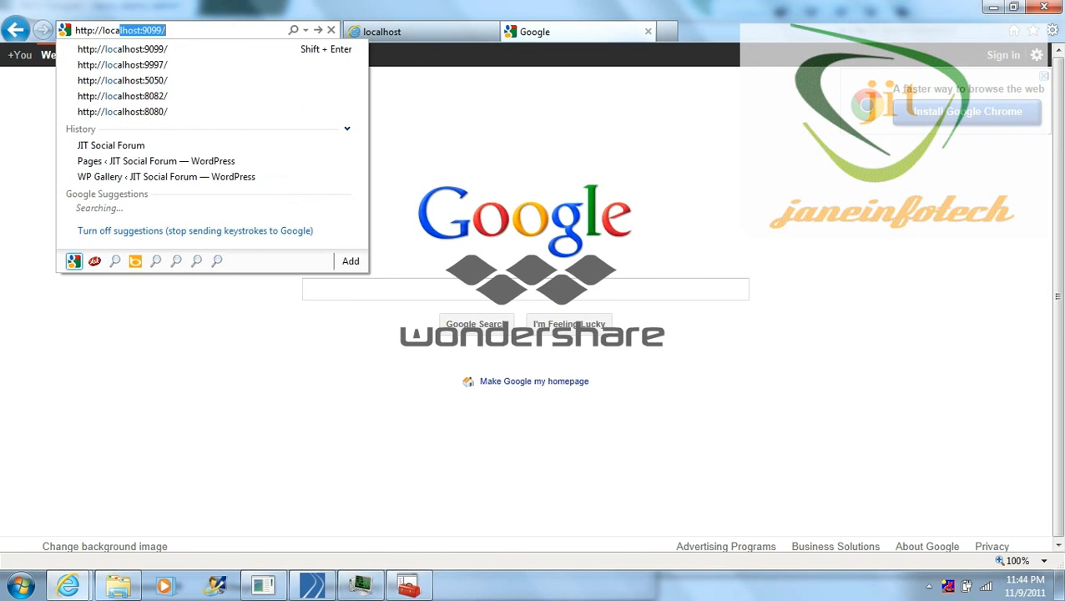
type("lhost:999")
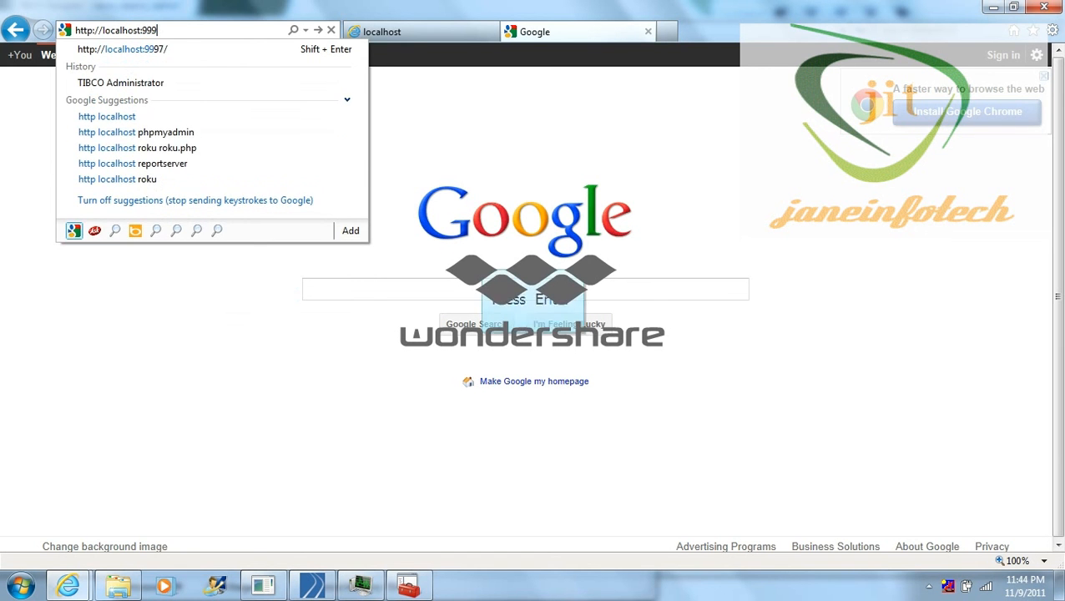
type("4")
key("Return")
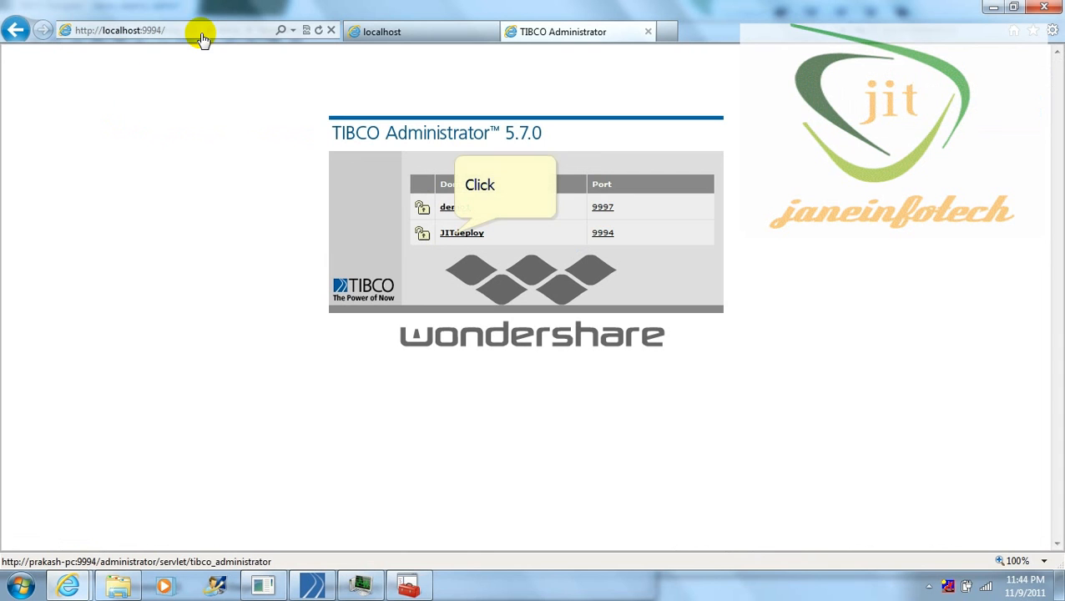
Step: Log in to the JITdeploy domain with the administrator user name and password
left_click(459, 234)
type("j")
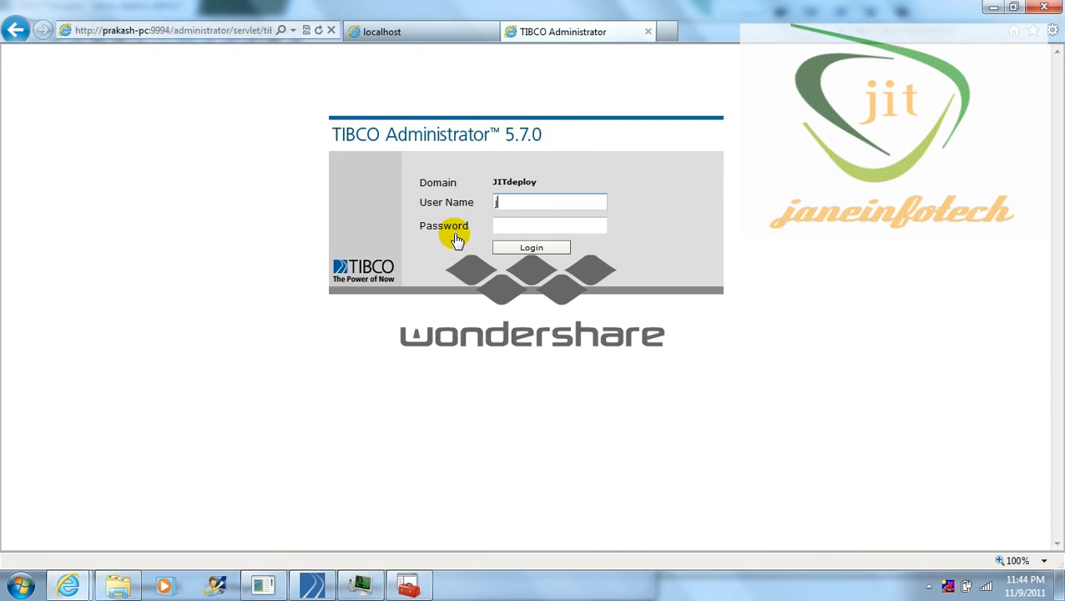
type("itdeploy")
key("Tab")
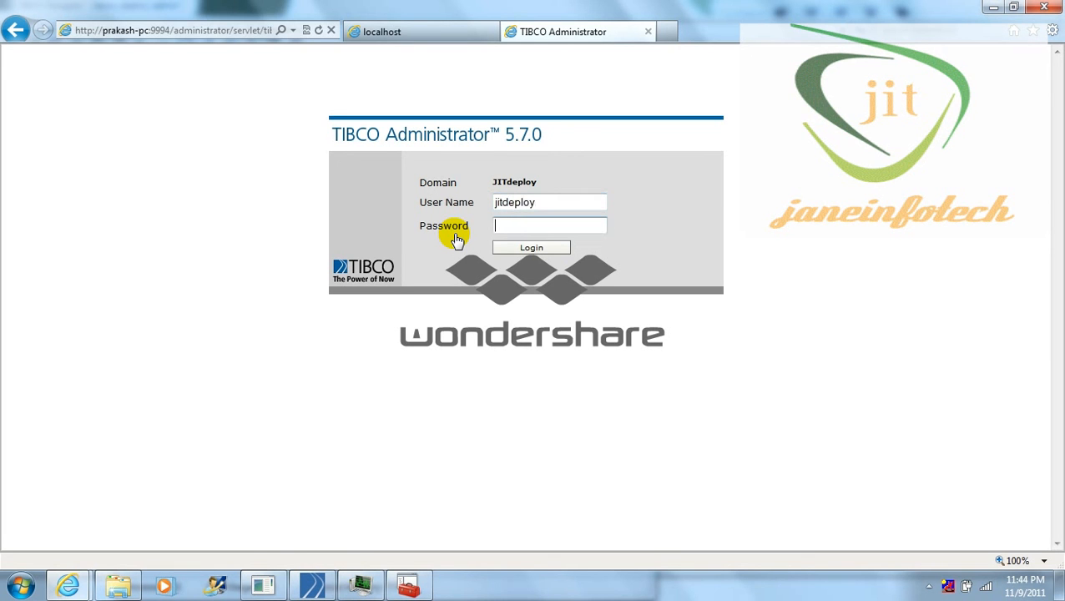
type("*******")
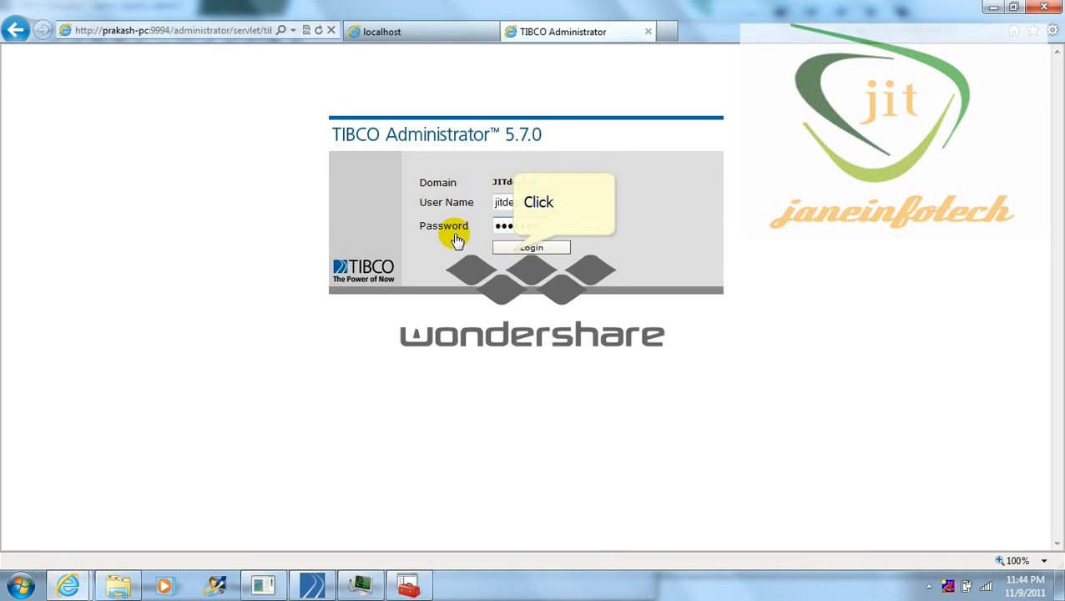
left_click(511, 247)
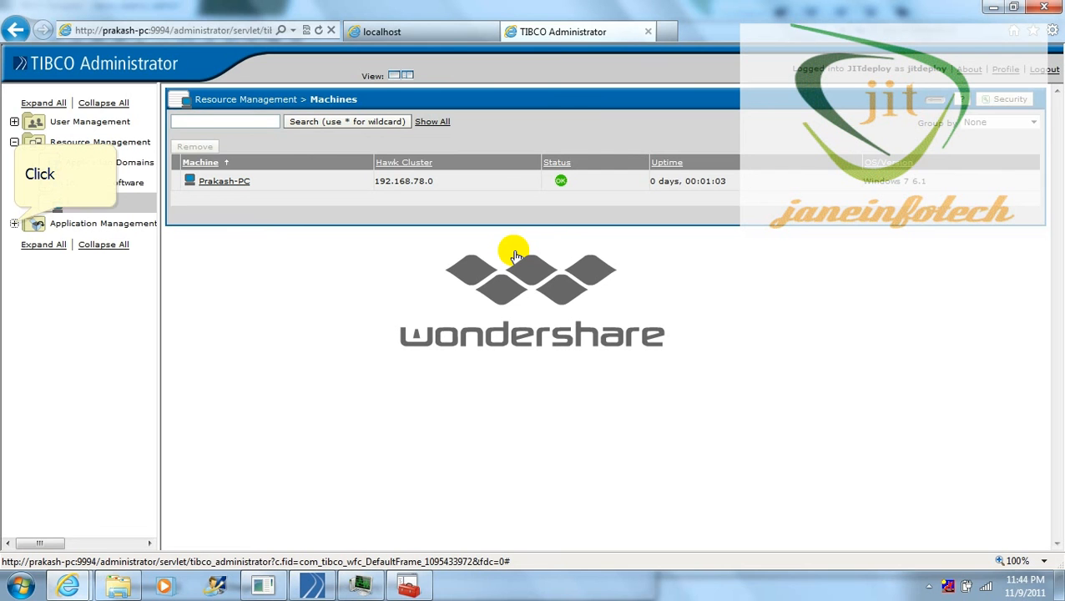
Step: Under Application Management, create and save a folder named Demo1, then open it
left_click(14, 224)
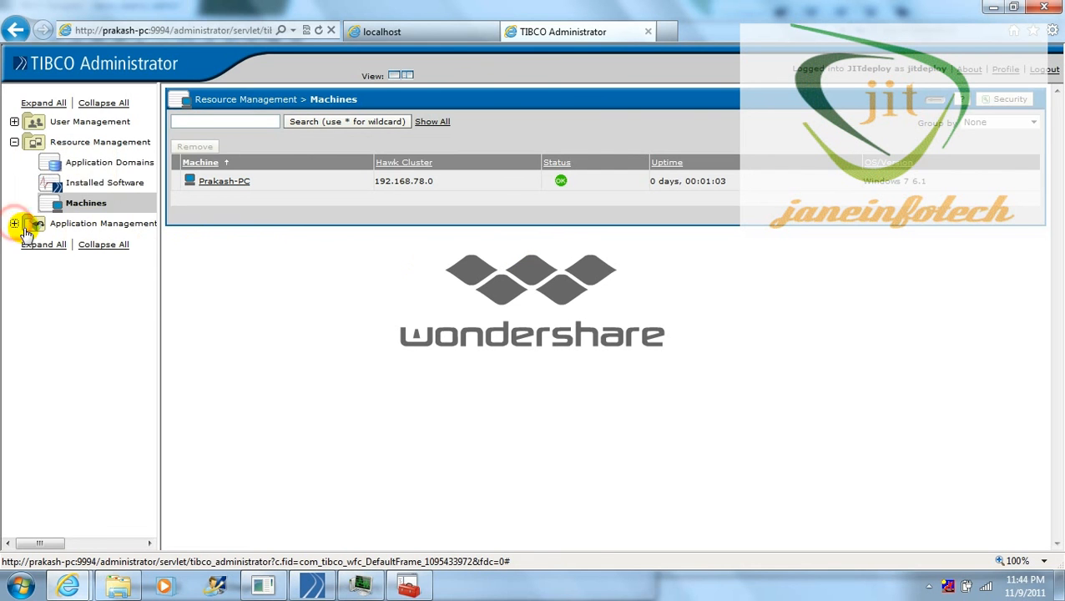
left_click(76, 225)
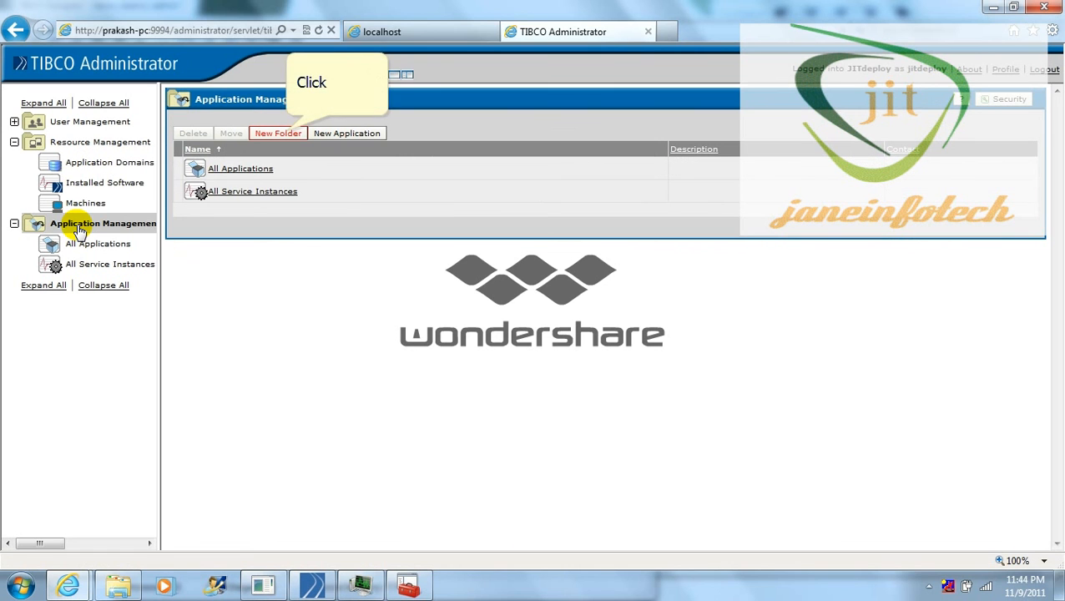
left_click(284, 134)
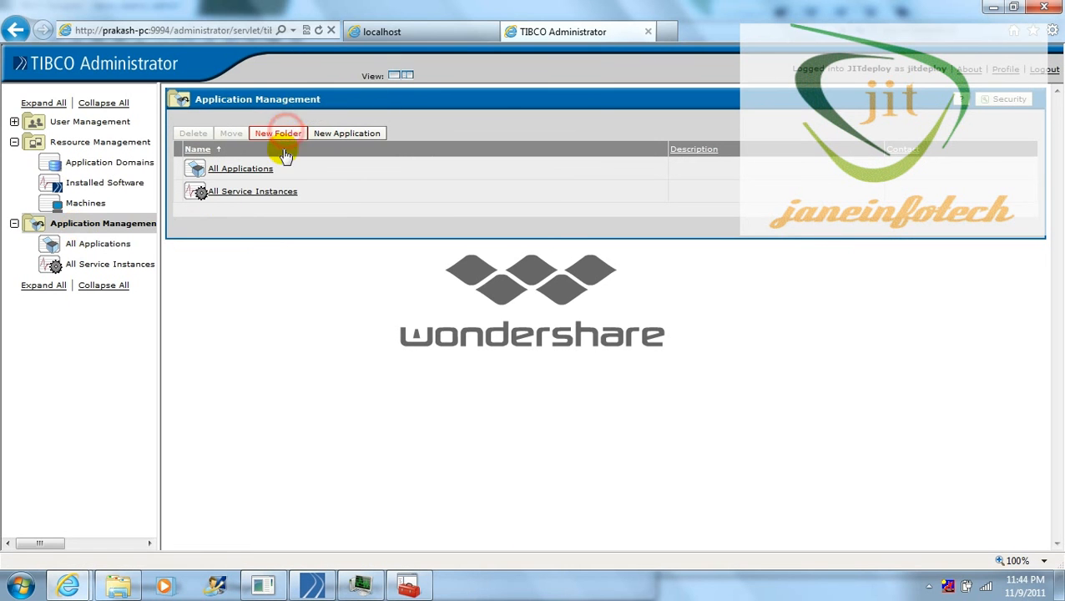
left_click(416, 171)
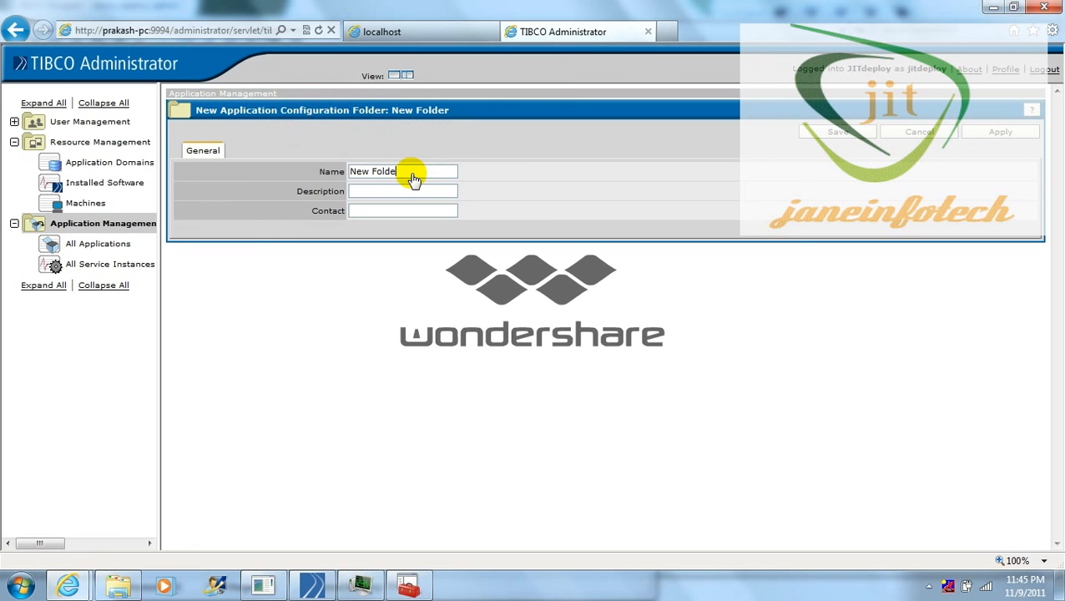
key("BackSpace")
key("BackSpace")
key("BackSpace")
key("BackSpace")
key("BackSpace")
key("BackSpace")
key("BackSpace")
key("BackSpace")
key("BackSpace")
type("Demo1")
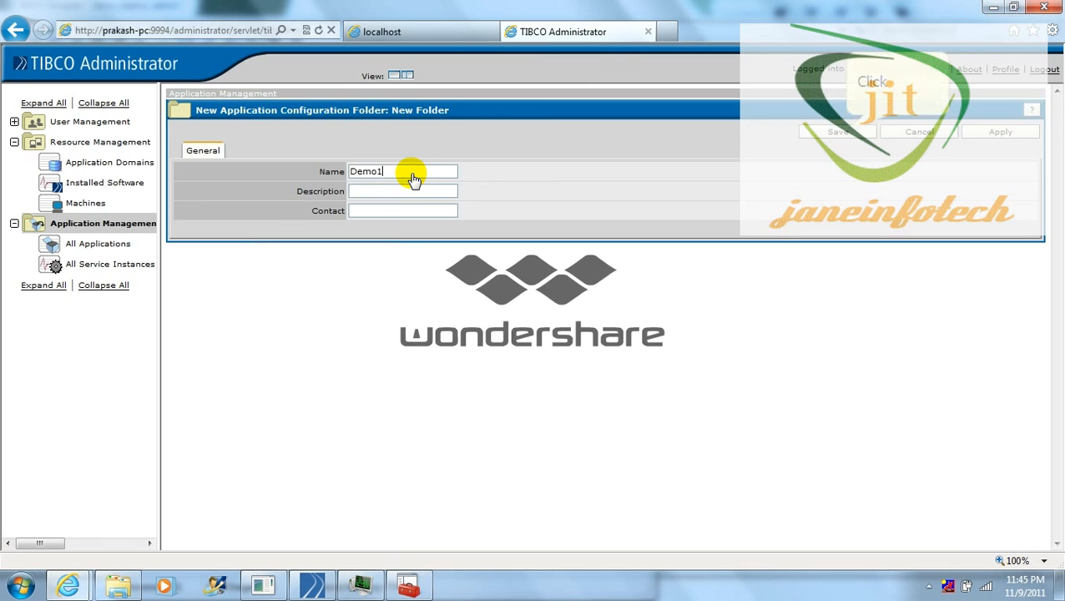
left_click(841, 133)
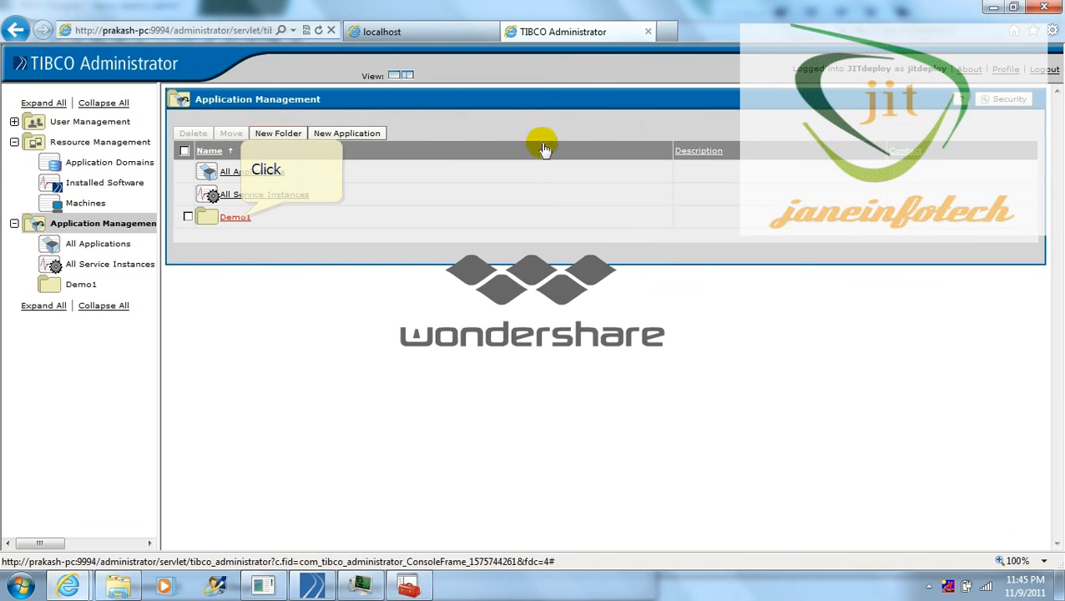
left_click(244, 216)
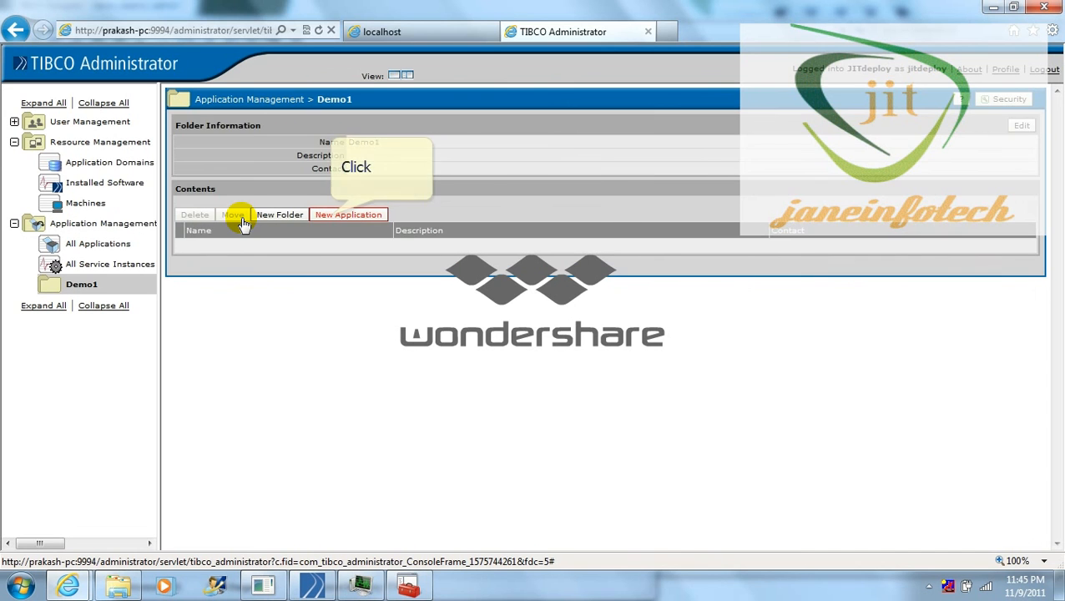
Step: Add a new application in Demo1 from C:\temp\tempdemo\demo_deploy_admin.ear
left_click(322, 219)
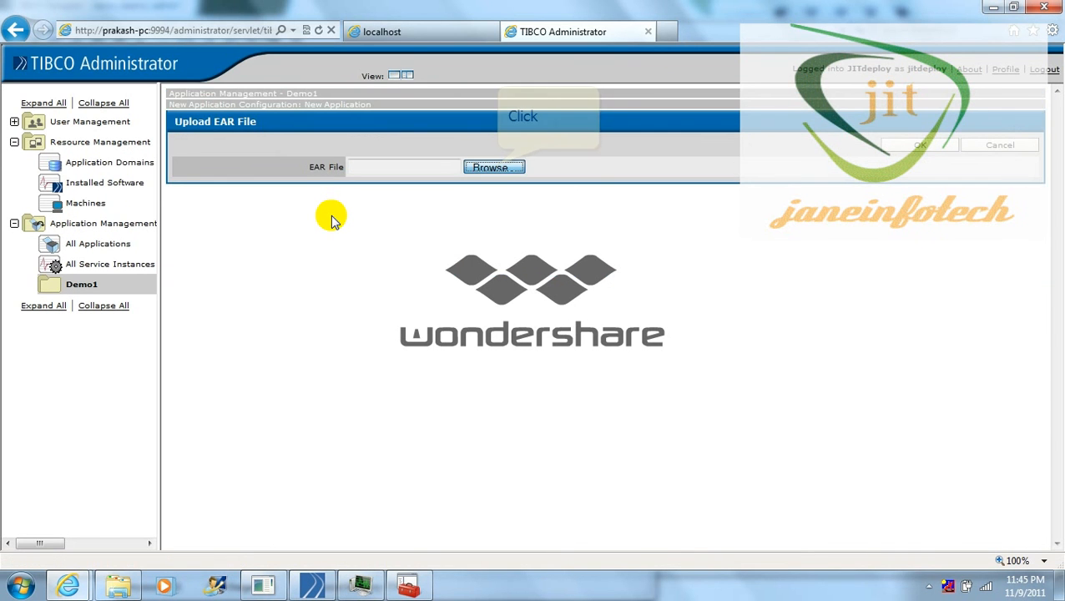
left_click(494, 165)
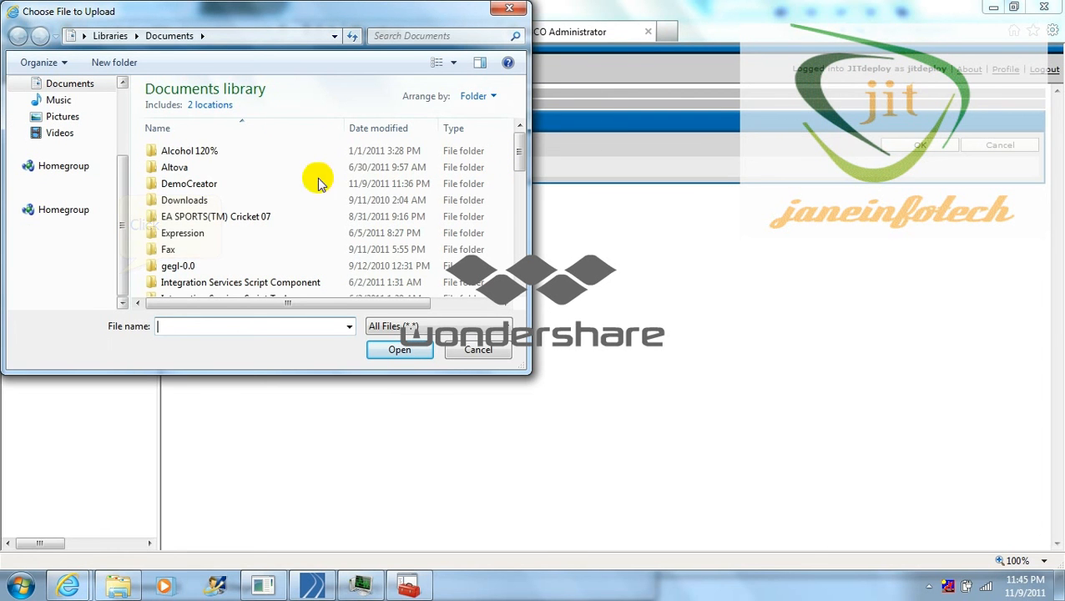
left_click(120, 274)
left_click(74, 215)
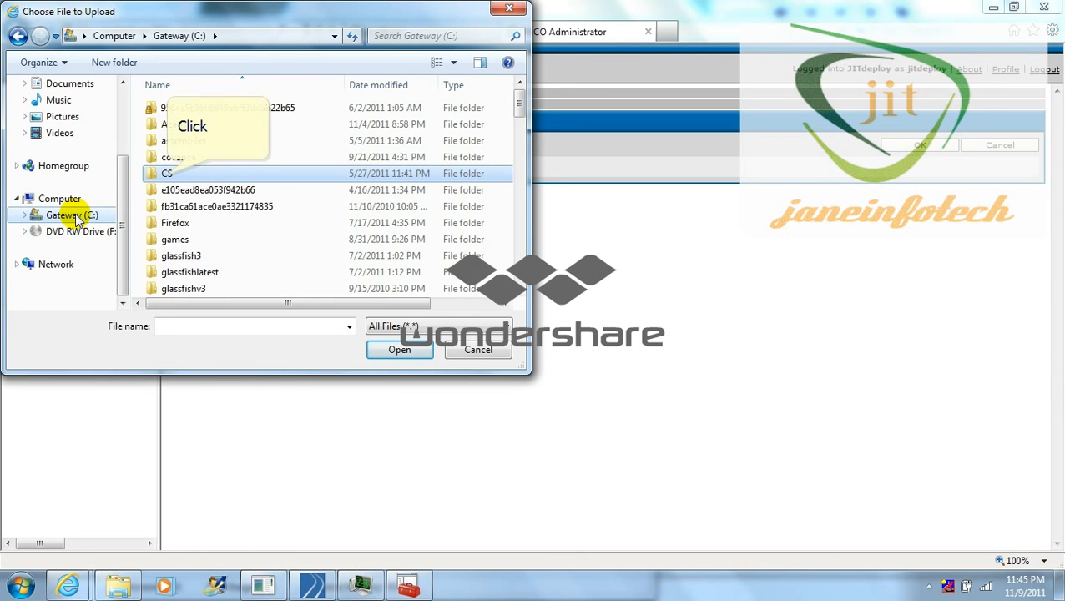
left_click(167, 175)
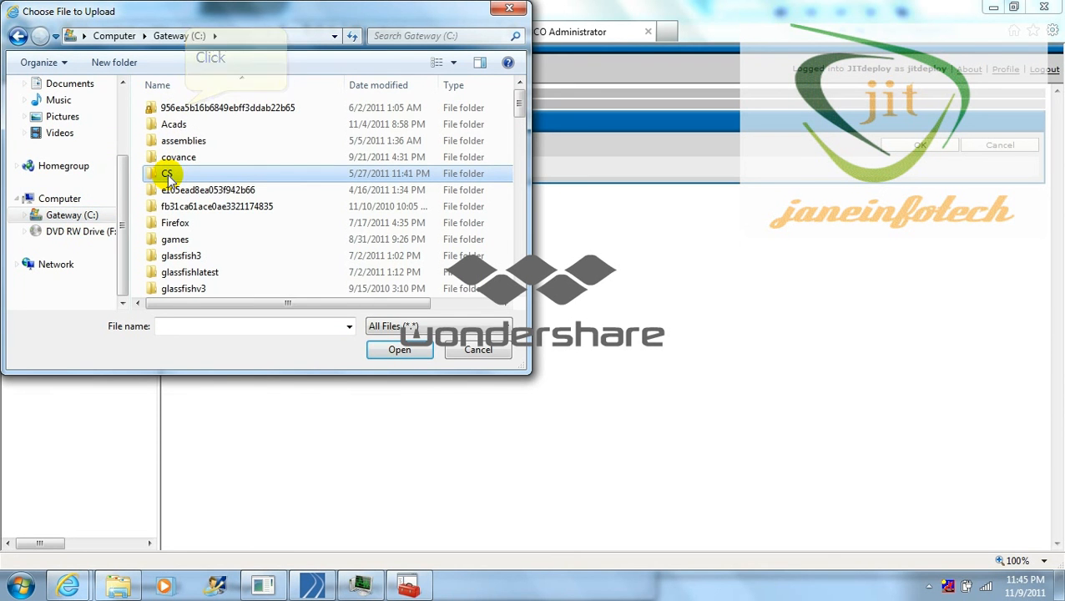
double_click(185, 109)
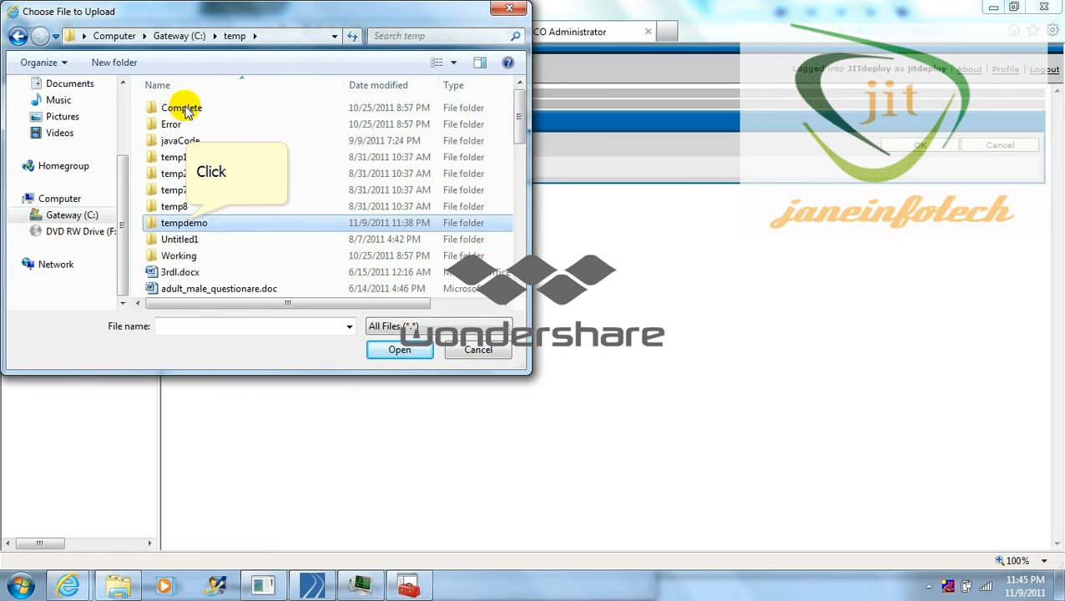
double_click(182, 222)
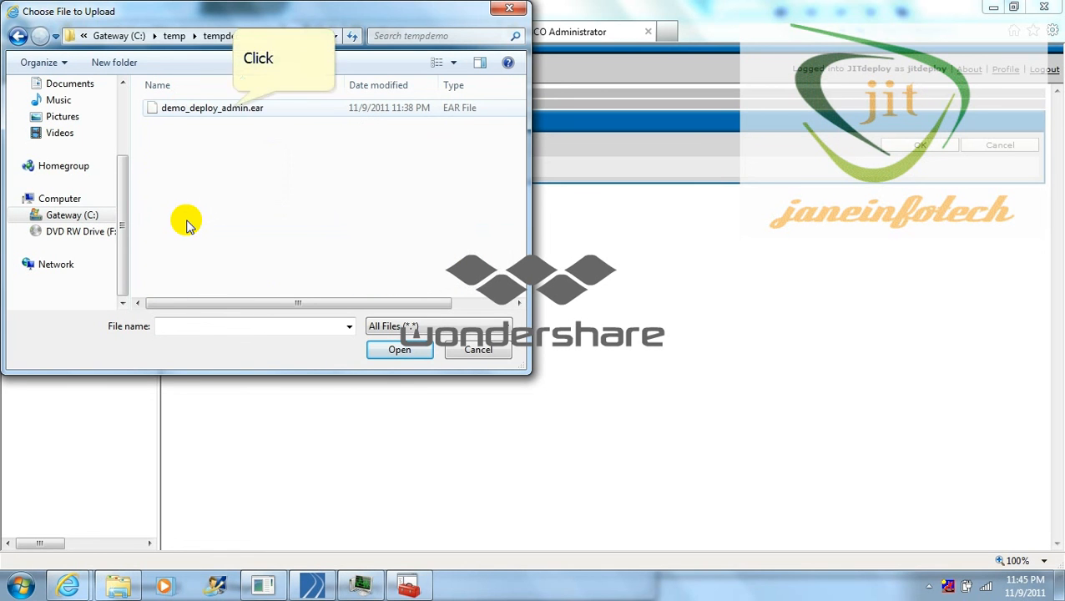
left_click(233, 110)
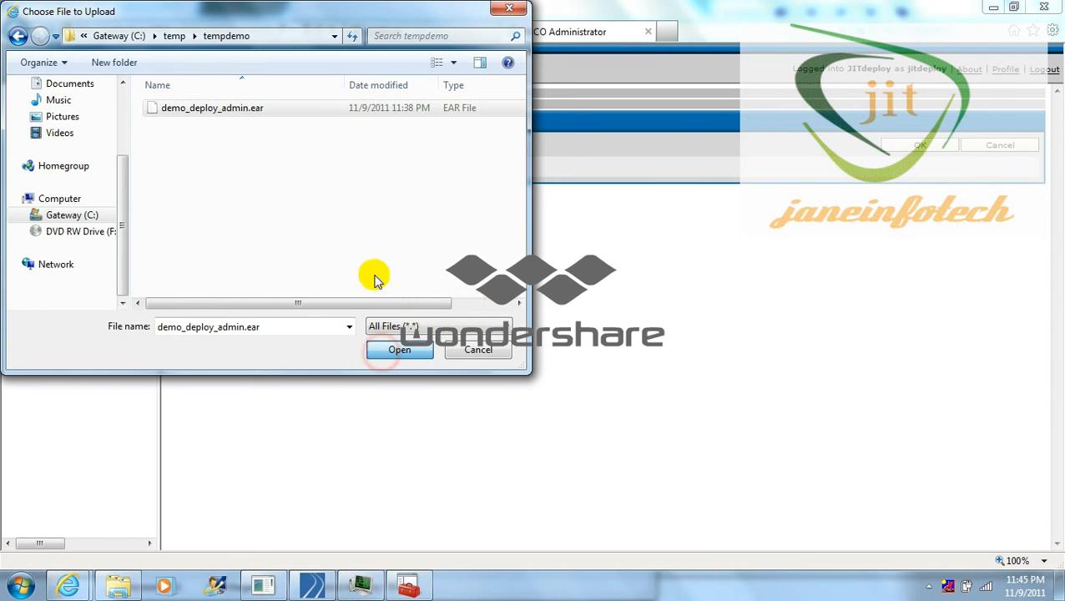
left_click(382, 350)
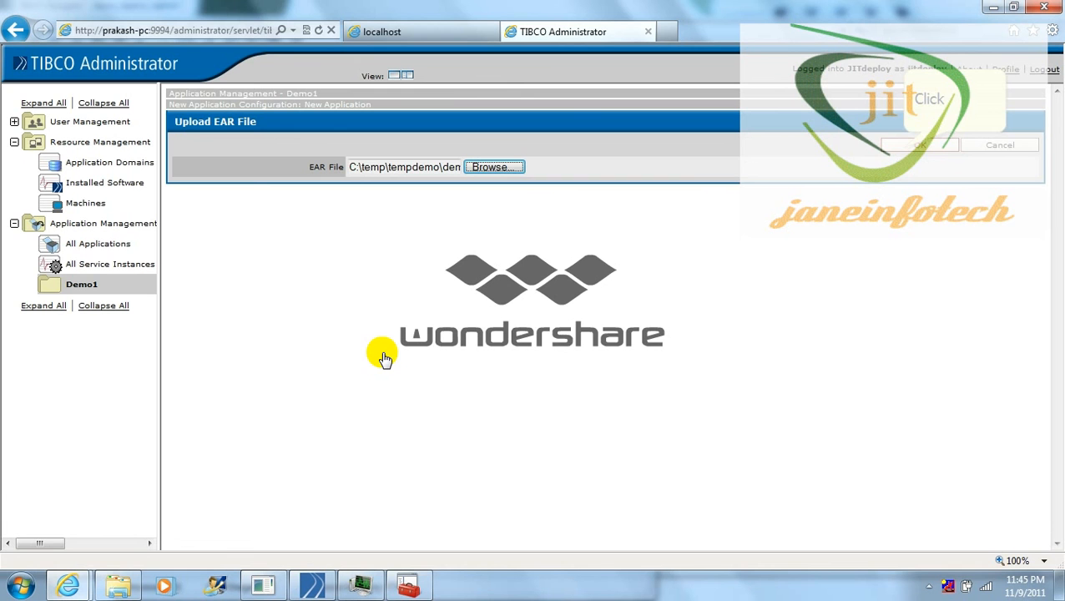
left_click(911, 146)
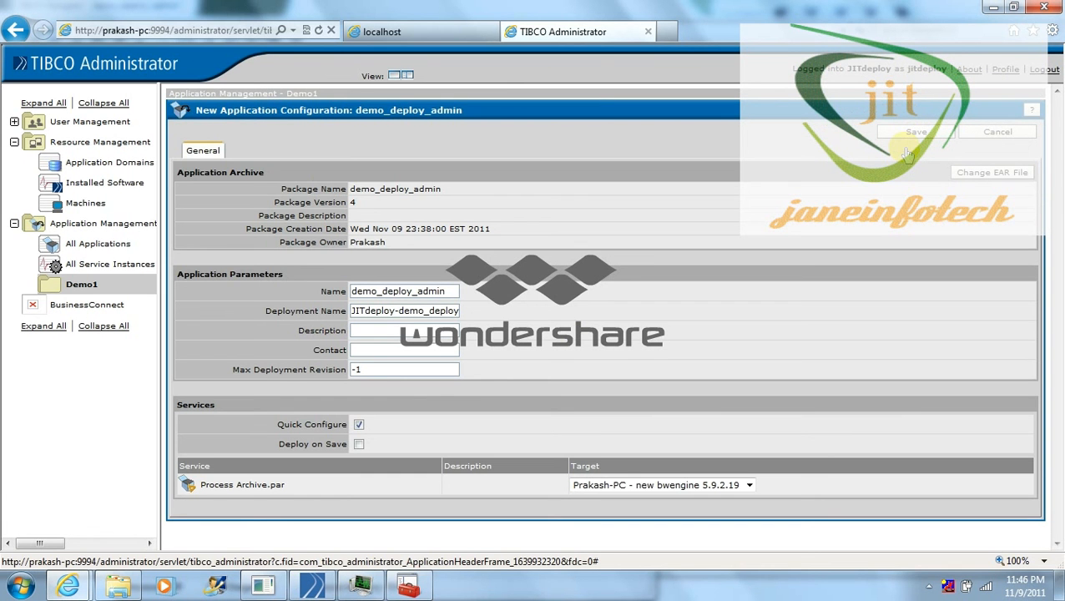